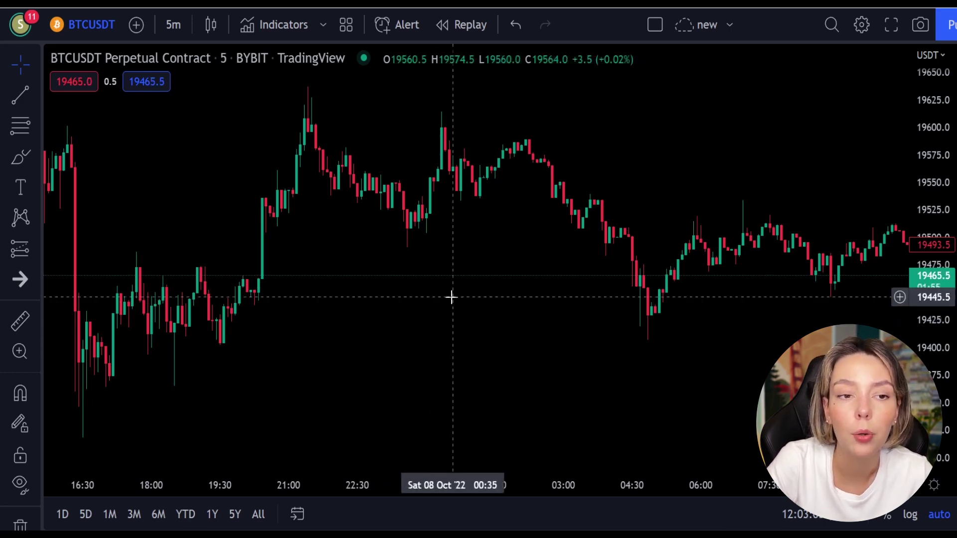
Step: Pan the BTCUSDT 5-minute chart back through history to about 09:00 on 6 October
{"action": "left_click_drag", "start_coordinate": [529, 263], "coordinate": [350, 301]}
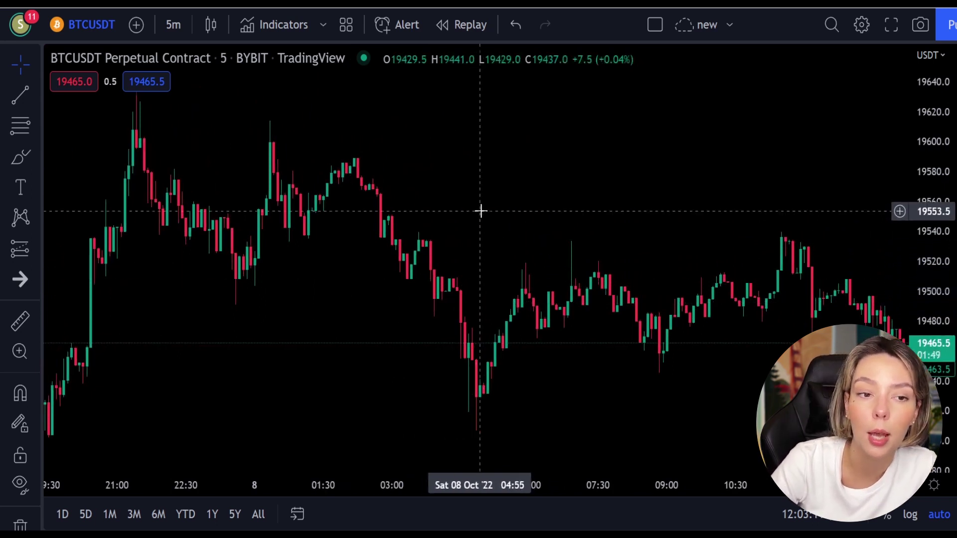
{"action": "left_click_drag", "start_coordinate": [480, 209], "coordinate": [547, 227]}
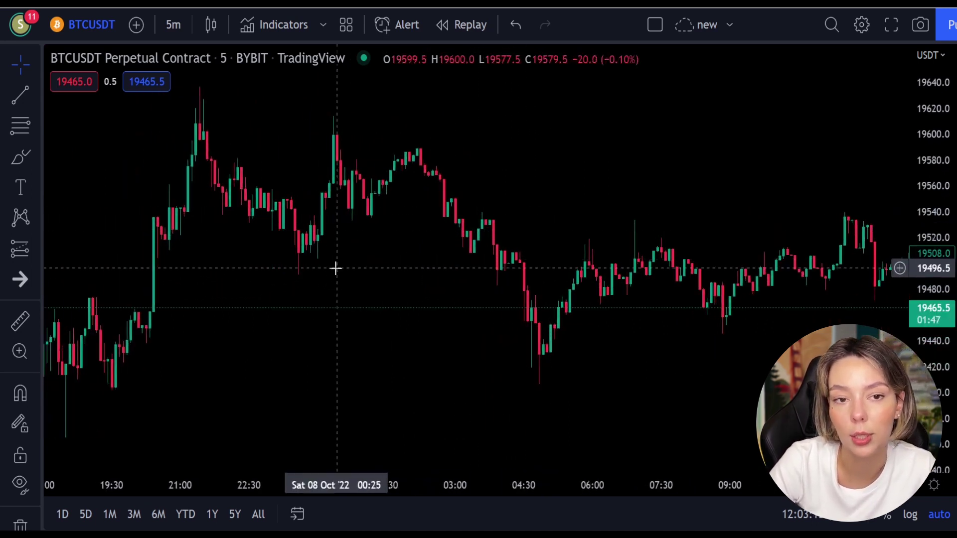
{"action": "left_click_drag", "start_coordinate": [328, 278], "coordinate": [503, 347]}
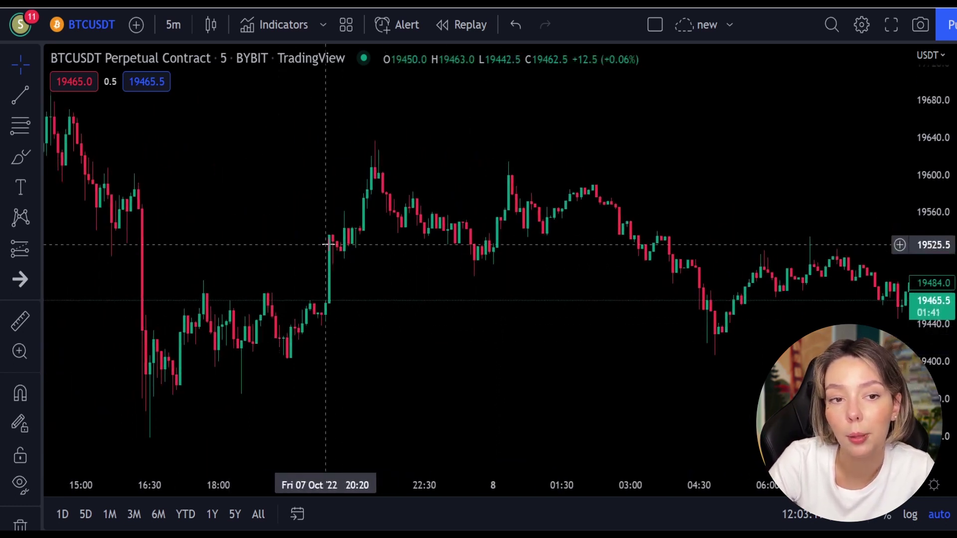
{"action": "left_click_drag", "start_coordinate": [259, 201], "coordinate": [540, 304]}
{"action": "left_click_drag", "start_coordinate": [169, 252], "coordinate": [588, 386]}
{"action": "left_click_drag", "start_coordinate": [266, 240], "coordinate": [461, 327]}
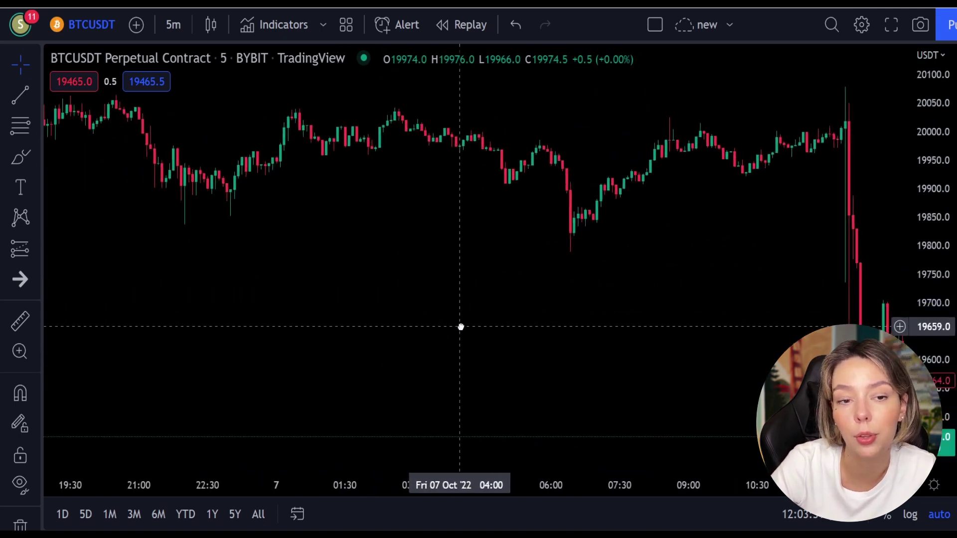
{"action": "left_click_drag", "start_coordinate": [244, 249], "coordinate": [438, 307]}
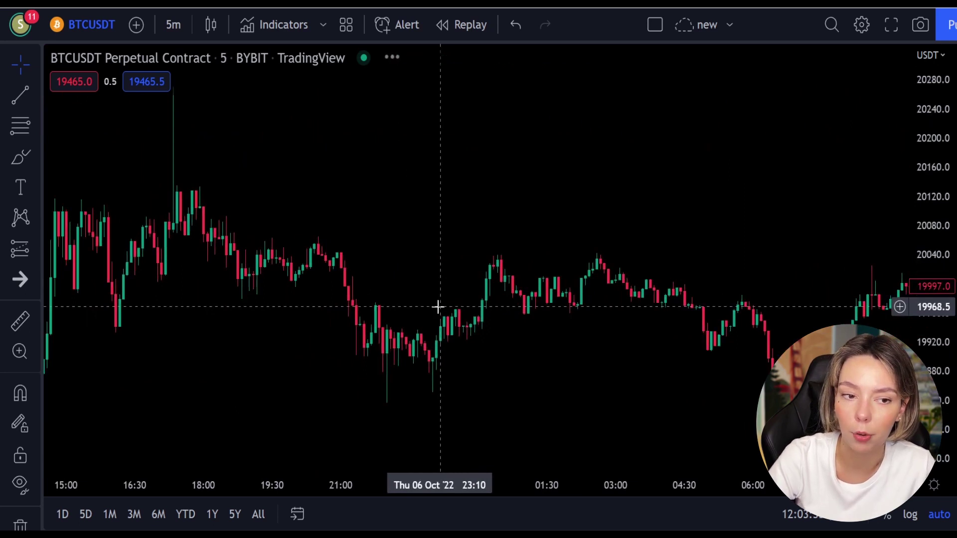
{"action": "left_click_drag", "start_coordinate": [196, 305], "coordinate": [471, 370]}
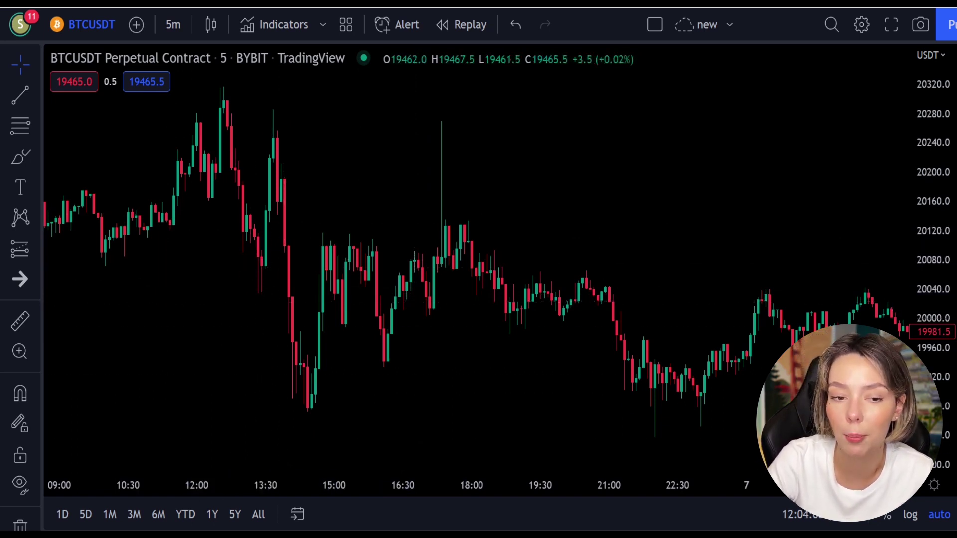
Step: Add the Laguerre RSI (LaRSI close 0.2) indicator found by searching 'la rsi'
{"action": "left_click", "coordinate": [281, 26]}
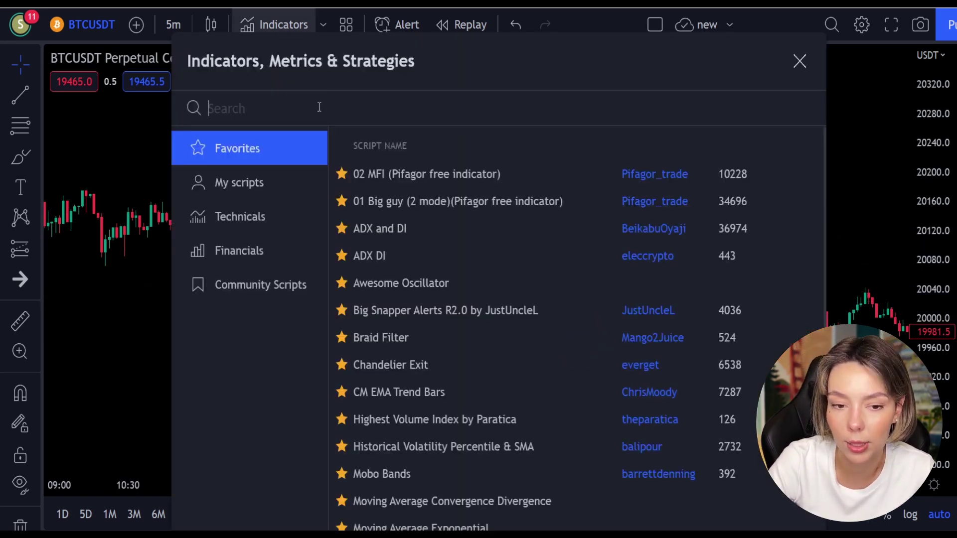
{"action": "type", "text": "la rsi"}
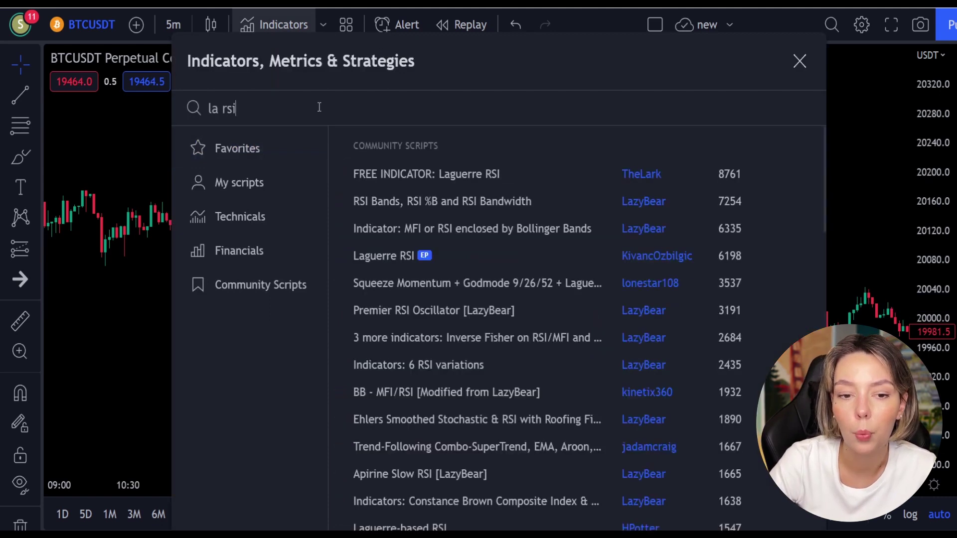
{"action": "left_click", "coordinate": [389, 256]}
{"action": "left_click", "coordinate": [800, 62]}
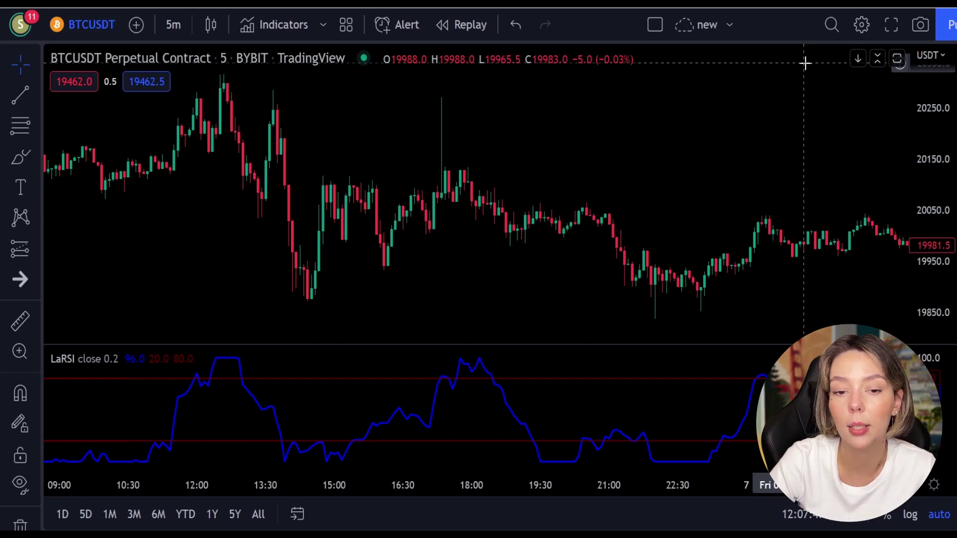
Step: Add the SuperTrend+ (VAWMA 120 3 0 2) overlay found by searching 'supertrend+'
{"action": "left_click", "coordinate": [278, 24]}
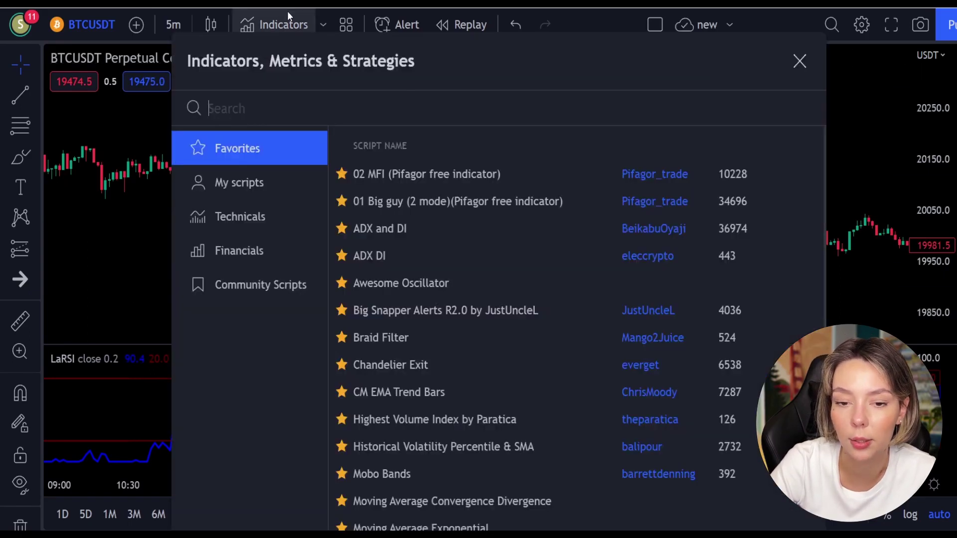
{"action": "type", "text": "supertrend+"}
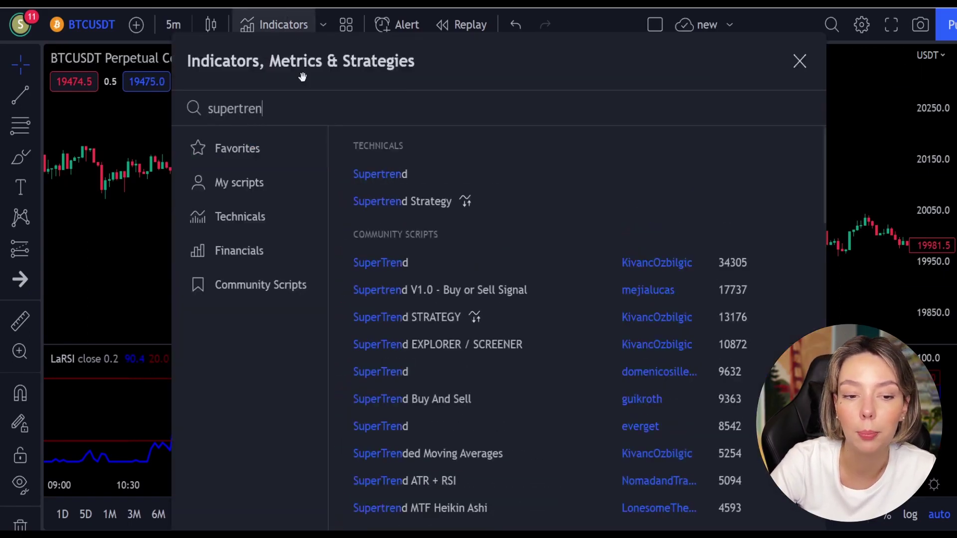
{"action": "left_click", "coordinate": [454, 178]}
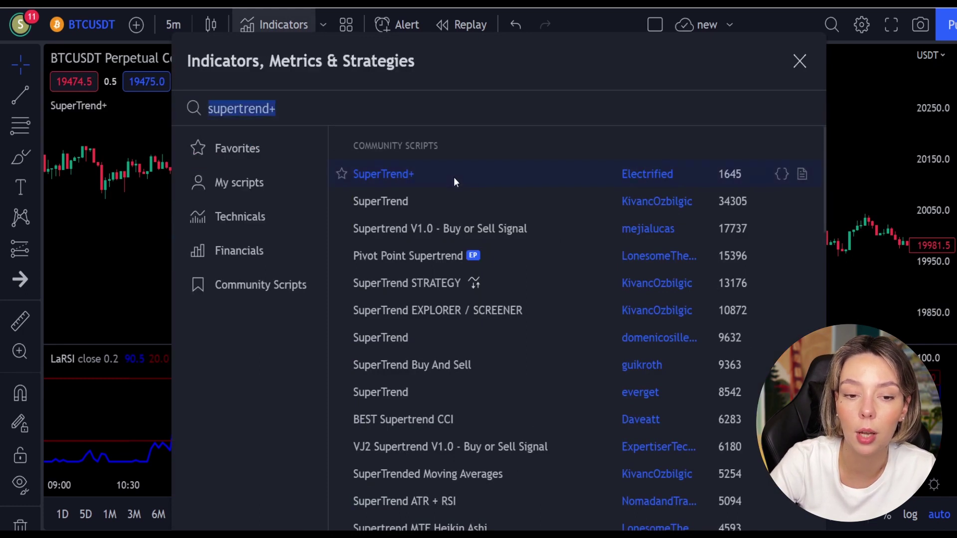
{"action": "left_click", "coordinate": [800, 62]}
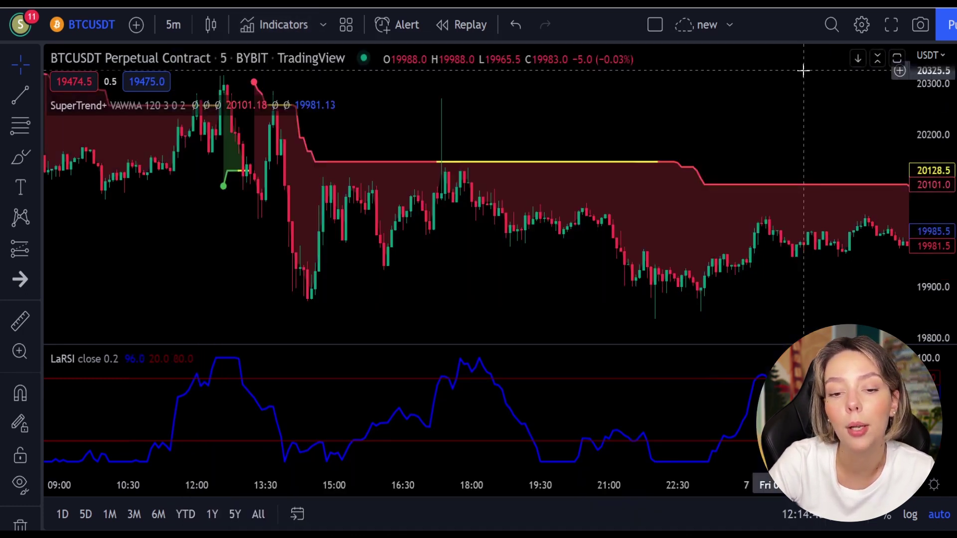
Step: Pan the chart back to earlier candles around 18:00
{"action": "scroll", "coordinate": [472, 119], "scroll_direction": "left", "scroll_amount": 5}
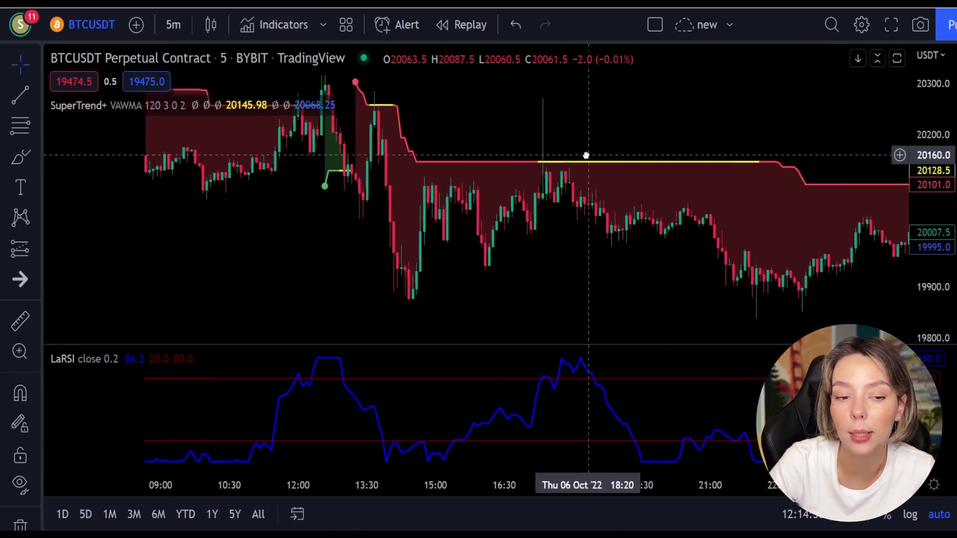
{"action": "left_click_drag", "start_coordinate": [308, 222], "coordinate": [668, 303]}
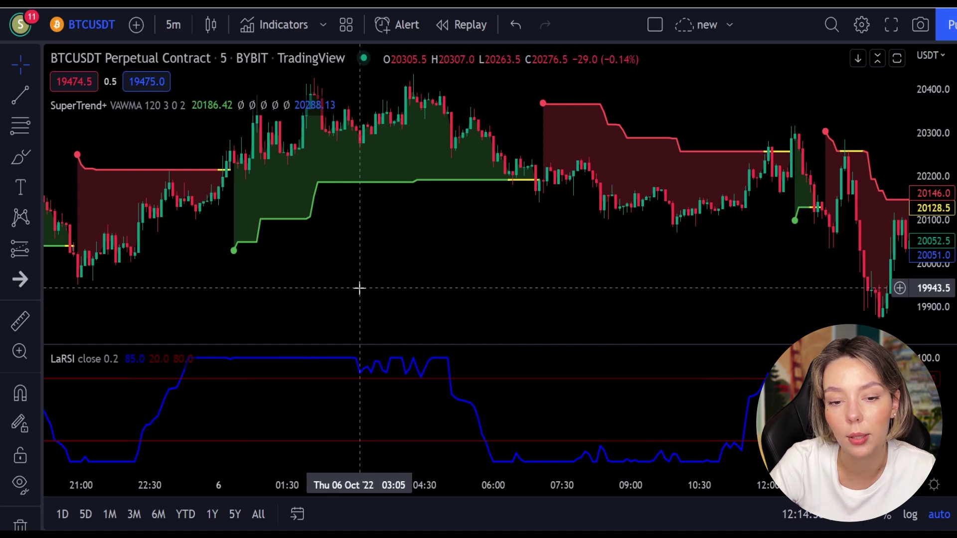
{"action": "left_click_drag", "start_coordinate": [359, 288], "coordinate": [491, 295]}
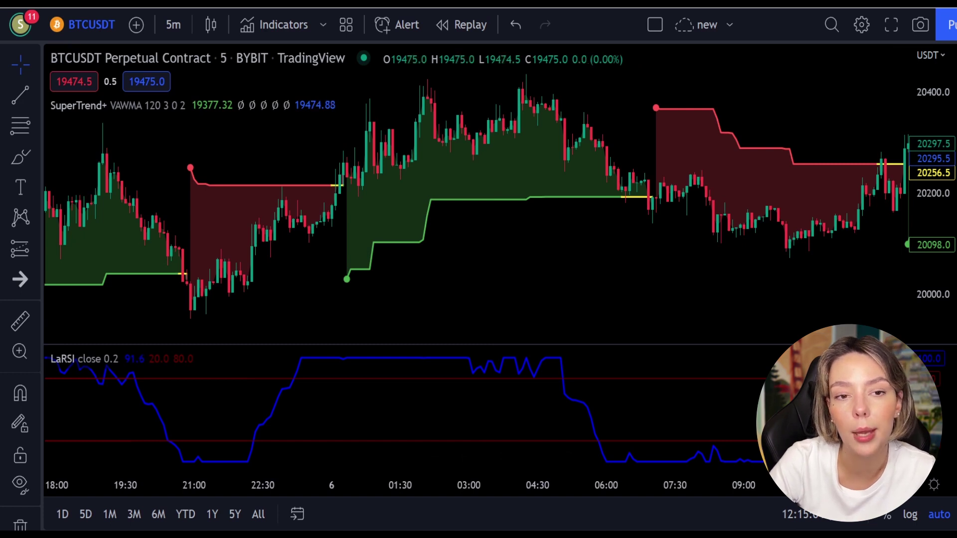
Step: Add the Waddah Attar Explosion V2 [SHK] indicator found by searching 'waddah'
{"action": "left_click", "coordinate": [264, 22]}
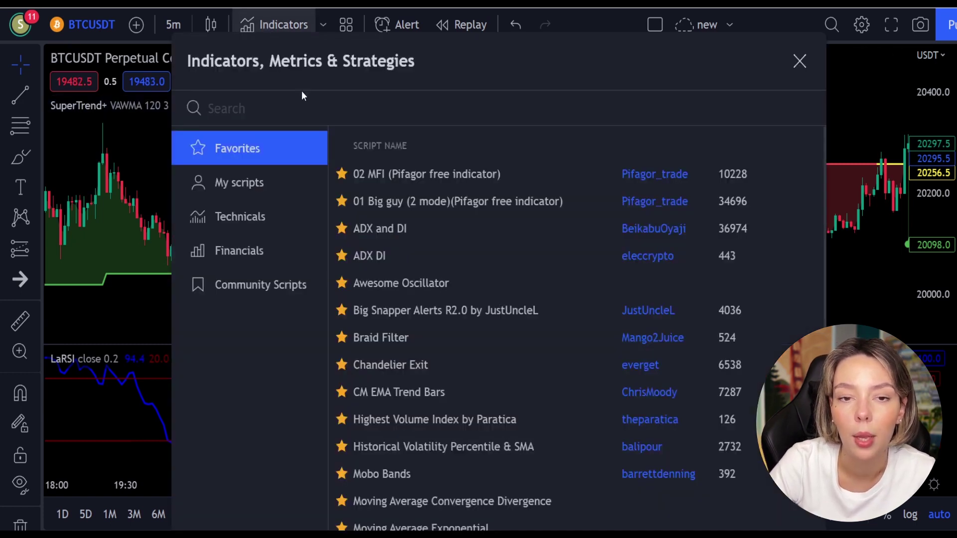
{"action": "type", "text": "waddag"}
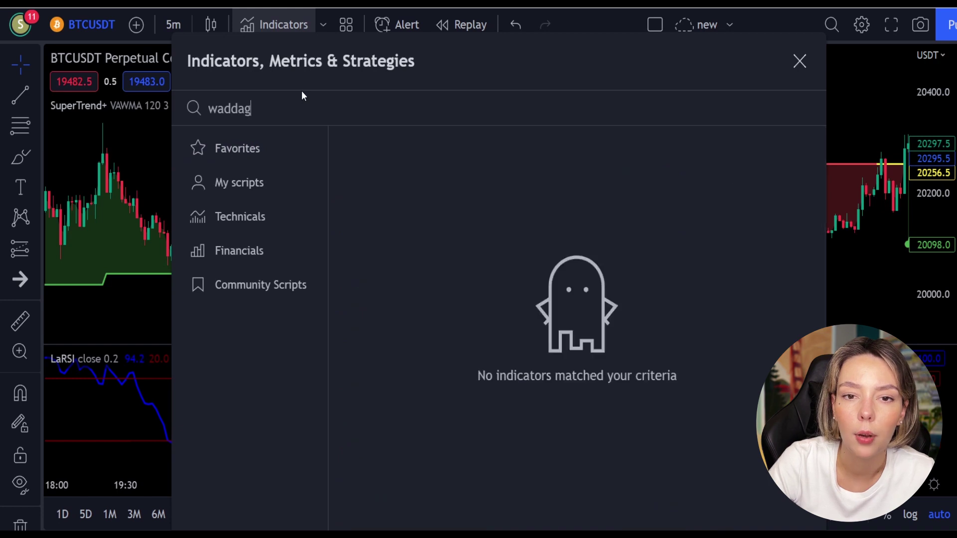
{"action": "key", "text": "BackSpace"}
{"action": "type", "text": "h"}
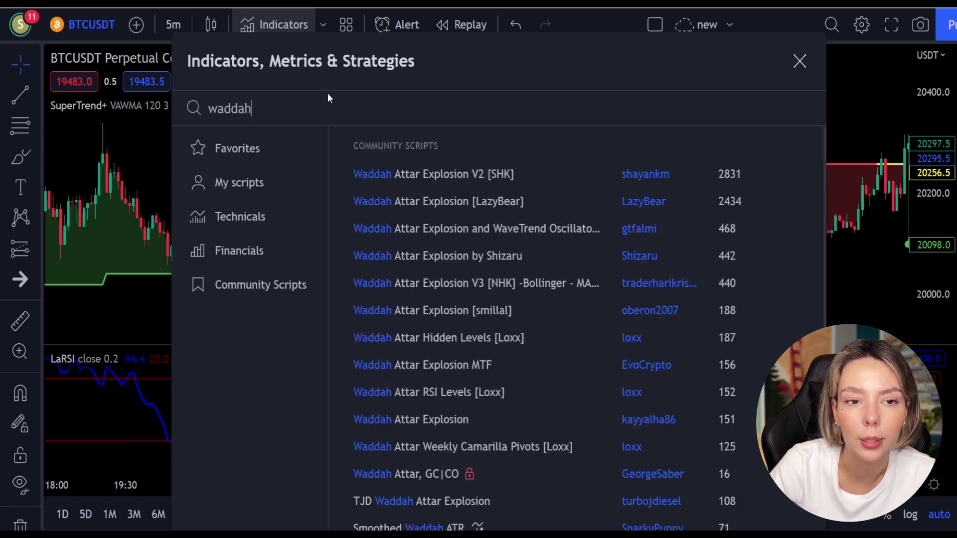
{"action": "left_click", "coordinate": [447, 172]}
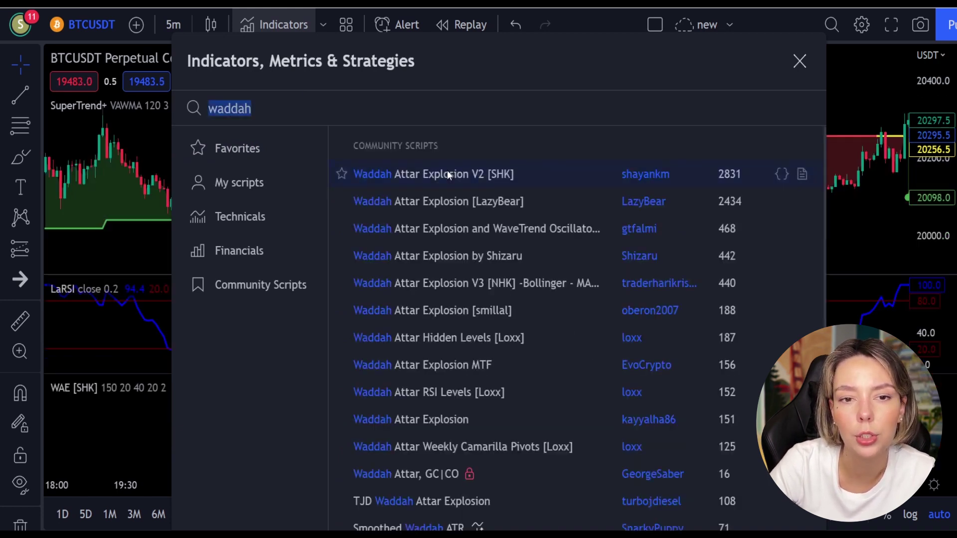
{"action": "left_click", "coordinate": [799, 63]}
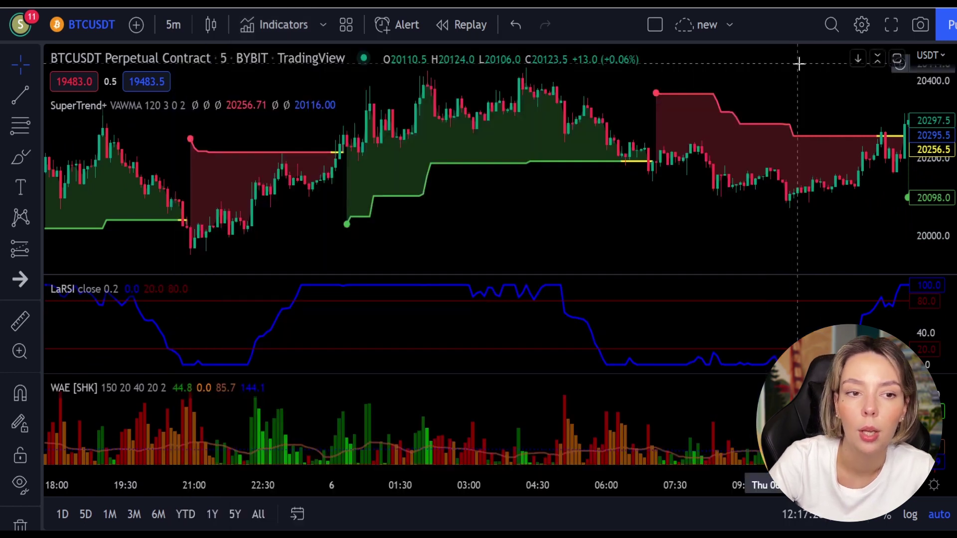
Step: Raise the SuperTrend+ Multiplier from 3 to 4
{"action": "mouse_move", "coordinate": [196, 114]}
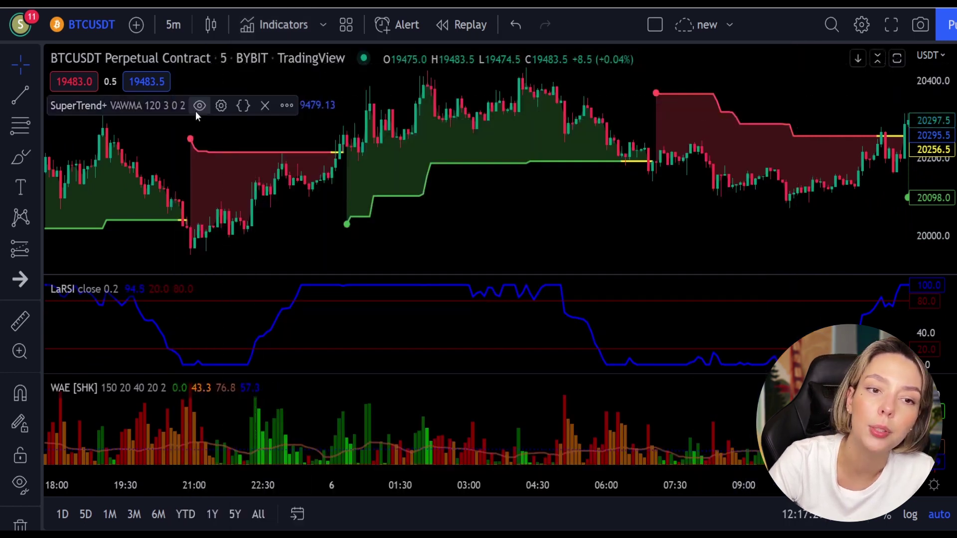
{"action": "left_click", "coordinate": [221, 105]}
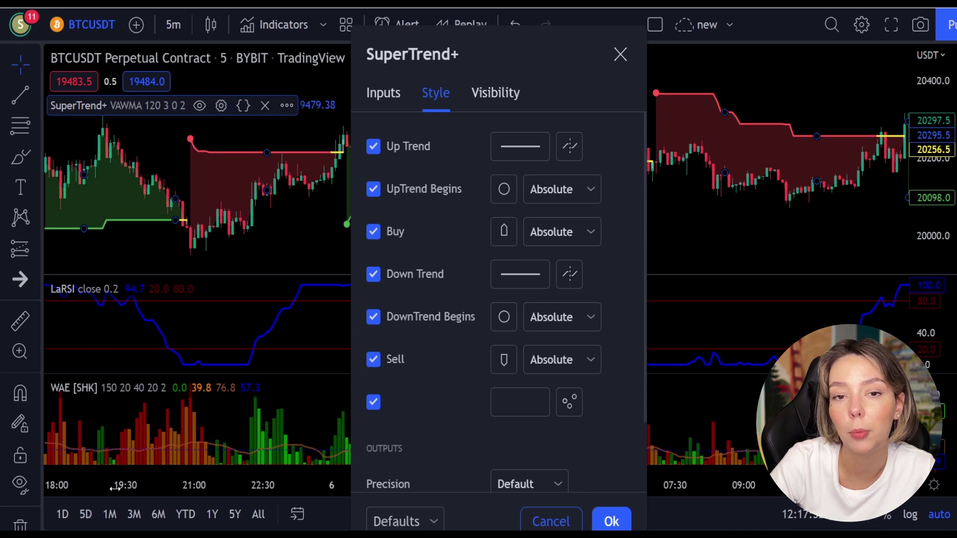
{"action": "left_click", "coordinate": [387, 96]}
{"action": "left_click", "coordinate": [518, 269]}
{"action": "left_click", "coordinate": [517, 269]}
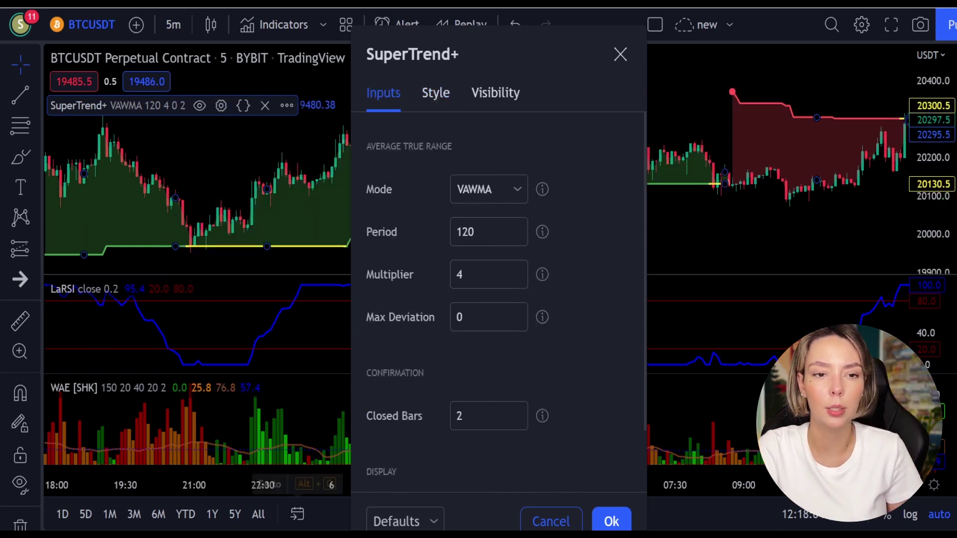
{"action": "key", "text": "Return"}
Step: In WAE settings, turn off DeadZoneLine and make ExplosionLine white at 100% opacity
{"action": "left_click", "coordinate": [202, 388]}
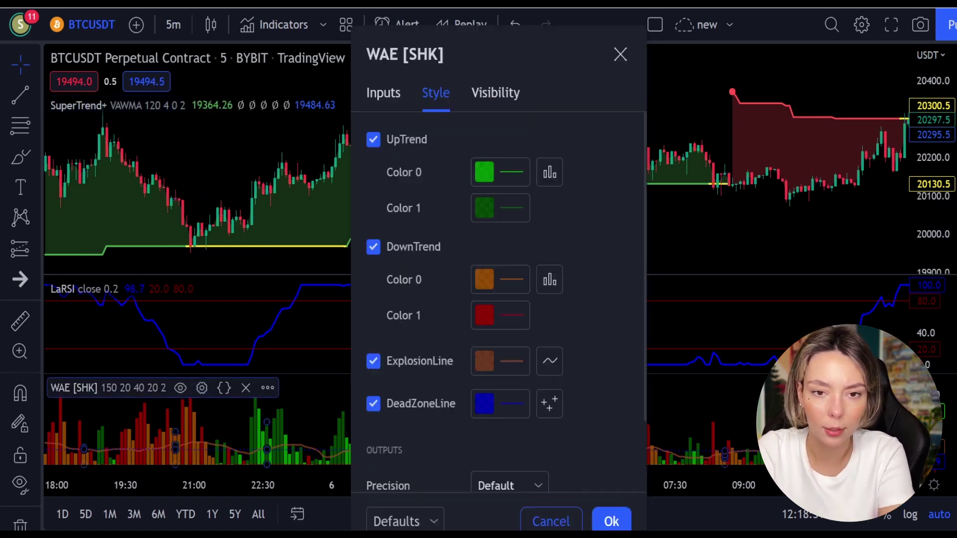
{"action": "scroll", "coordinate": [376, 366], "scroll_direction": "down", "scroll_amount": 1}
{"action": "left_click", "coordinate": [374, 364]}
{"action": "left_click", "coordinate": [492, 325]}
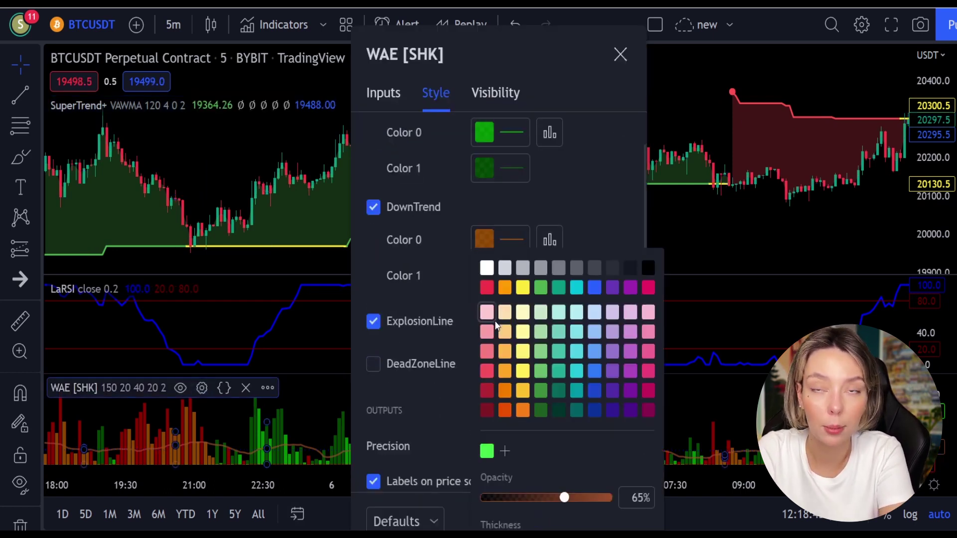
{"action": "left_click", "coordinate": [487, 268]}
{"action": "left_click_drag", "start_coordinate": [569, 501], "coordinate": [623, 503]}
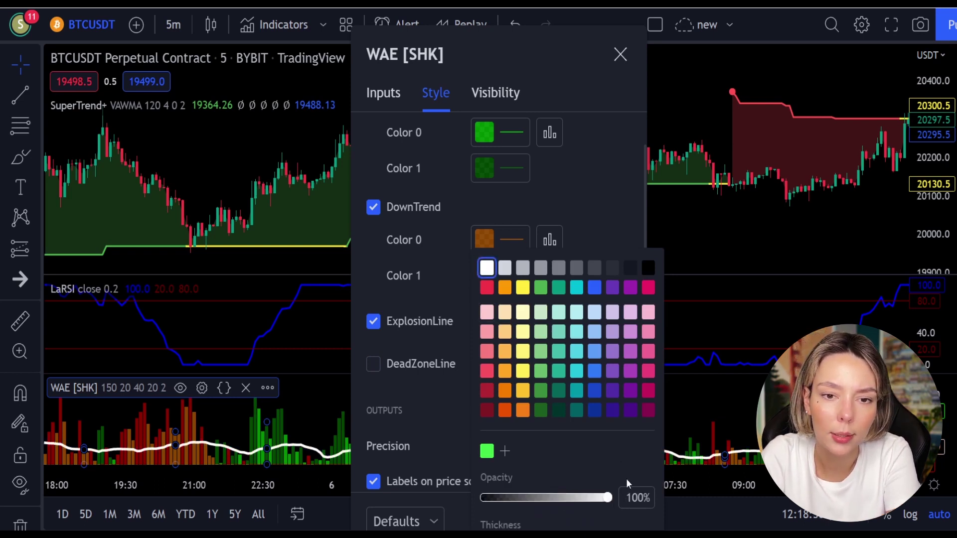
{"action": "left_click", "coordinate": [458, 430]}
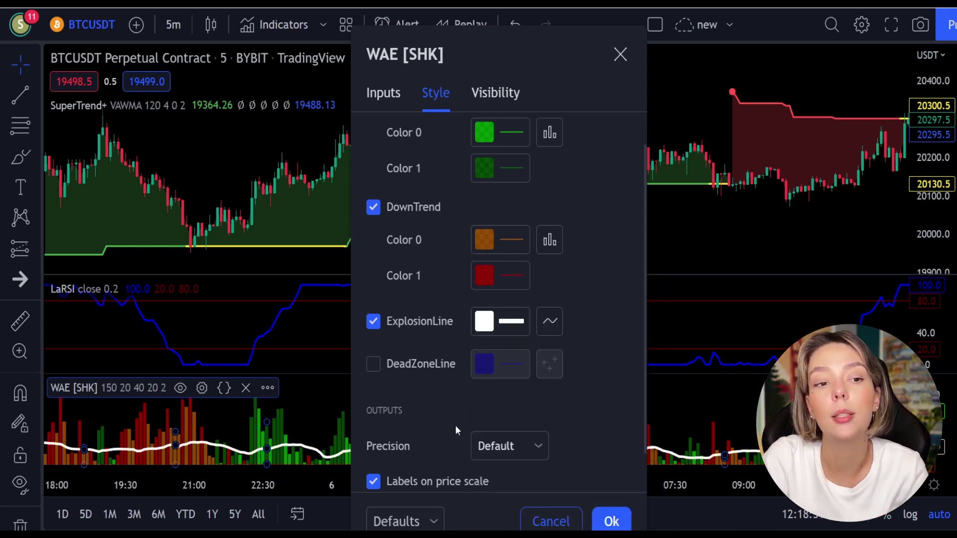
{"action": "left_click", "coordinate": [612, 522]}
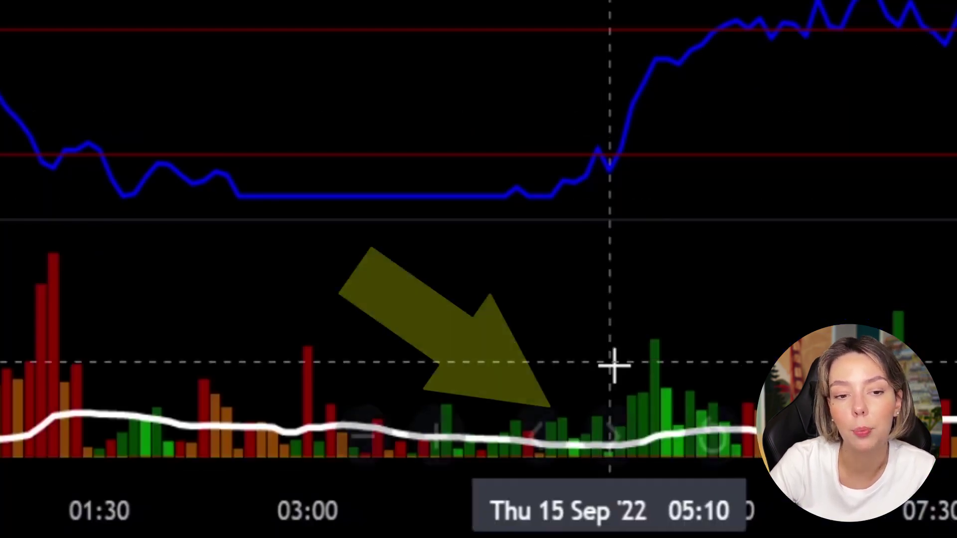
Step: Walk through the trade examples on the chart scrolled back to 15 September 2022
{"action": "mouse_move", "coordinate": [532, 453]}
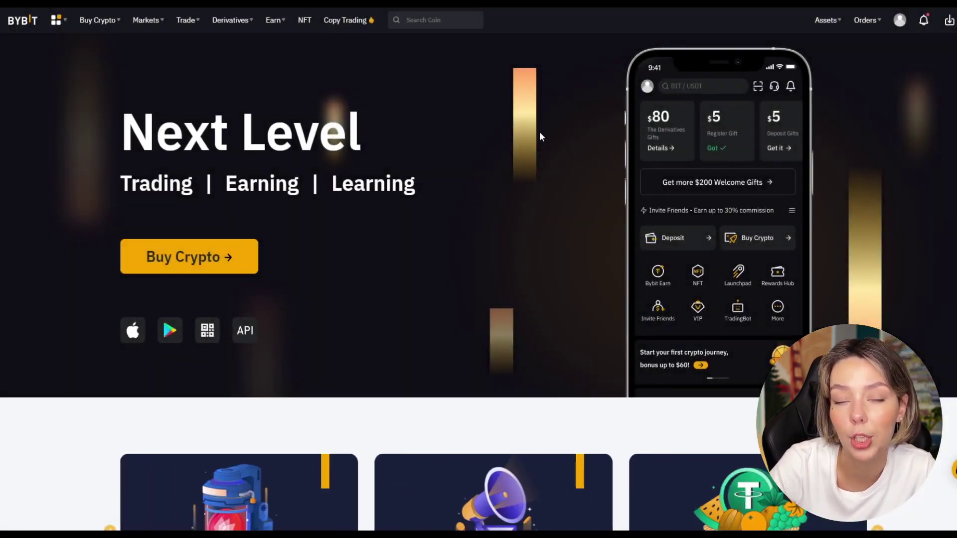
Step: Scroll through the Bybit homepage
{"action": "scroll", "coordinate": [537, 144], "scroll_direction": "down", "scroll_amount": 6}
{"action": "scroll", "coordinate": [842, 248], "scroll_direction": "down", "scroll_amount": 12}
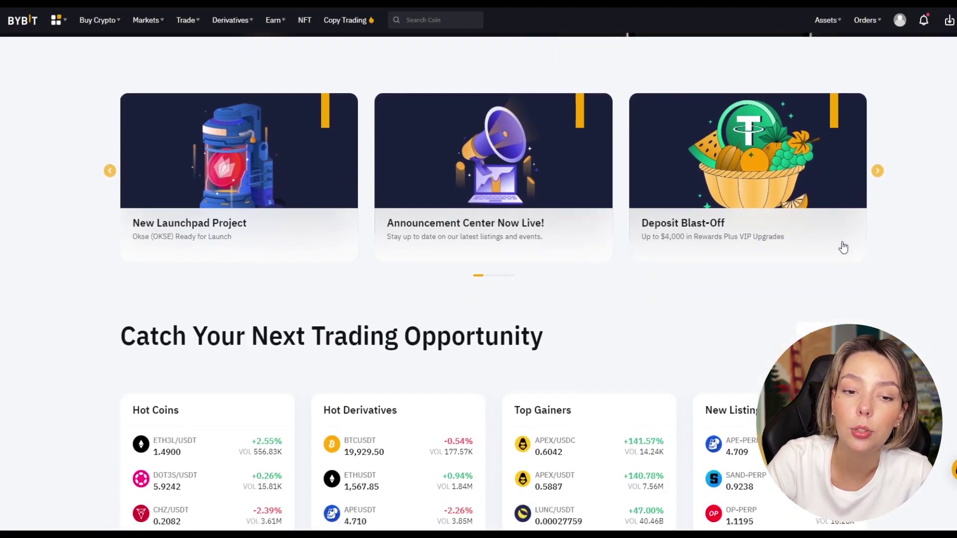
{"action": "scroll", "coordinate": [842, 247], "scroll_direction": "up", "scroll_amount": 18}
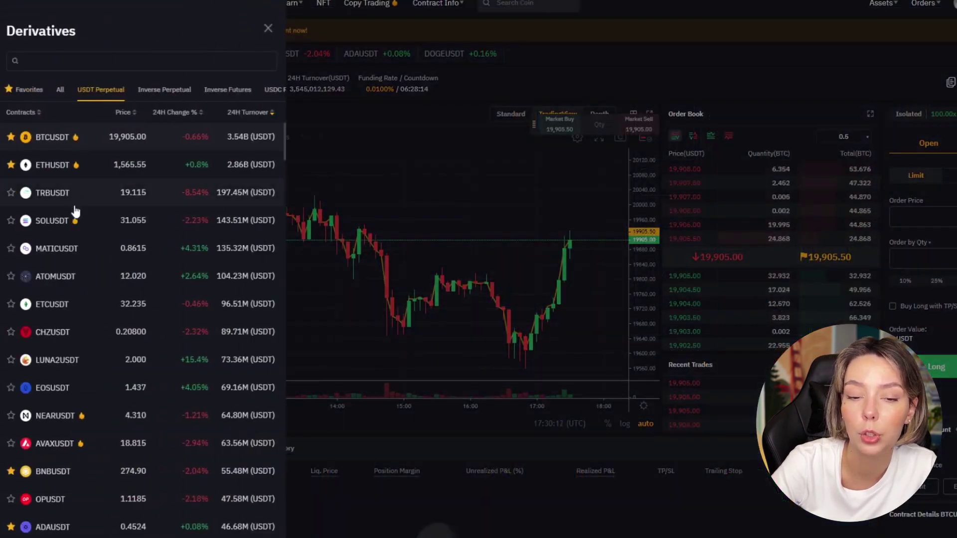
{"action": "scroll", "coordinate": [76, 212], "scroll_direction": "down", "scroll_amount": 20}
{"action": "scroll", "coordinate": [85, 250], "scroll_direction": "down", "scroll_amount": 10}
Step: Open the BTCUSDT perpetual page and show the long leverage slider in Margin Mode
{"action": "left_click", "coordinate": [431, 165]}
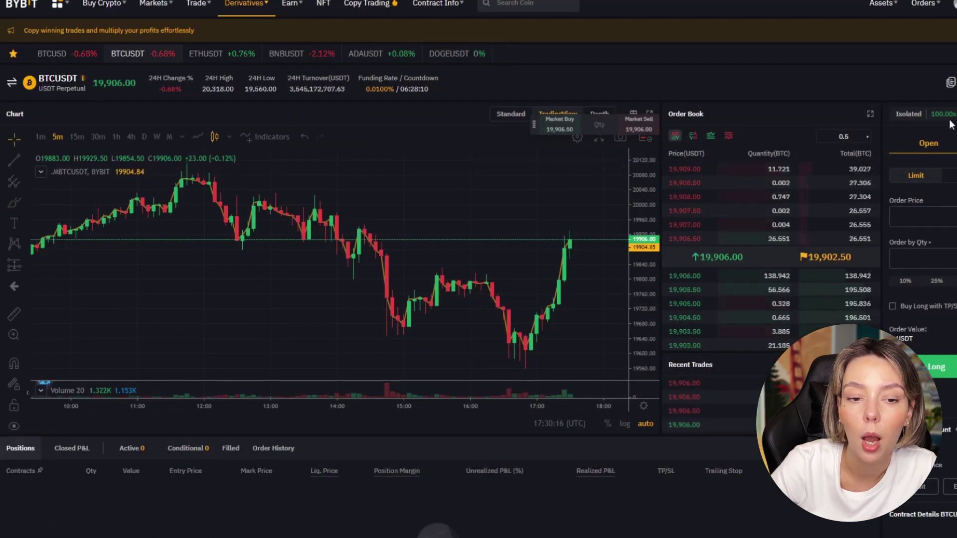
{"action": "left_click", "coordinate": [906, 113]}
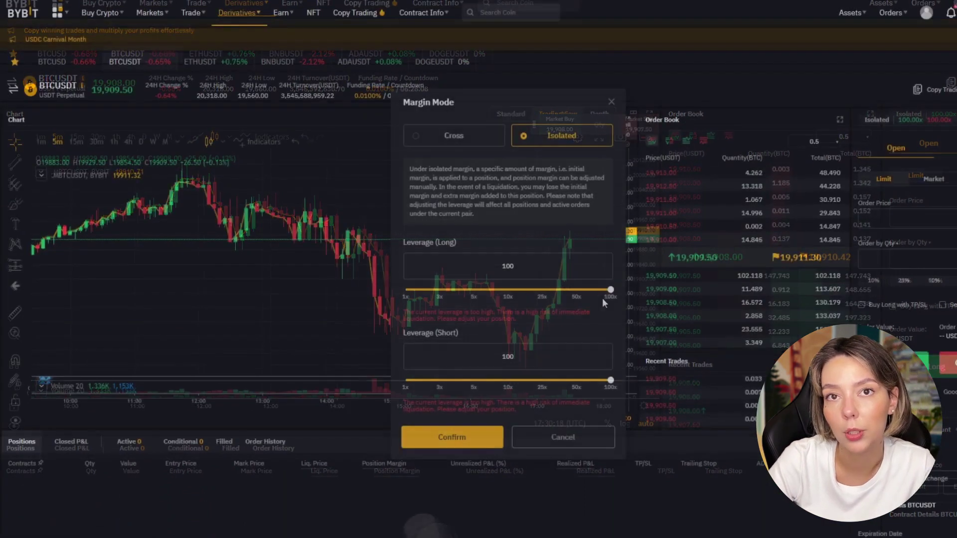
{"action": "left_click_drag", "start_coordinate": [631, 290], "coordinate": [511, 290]}
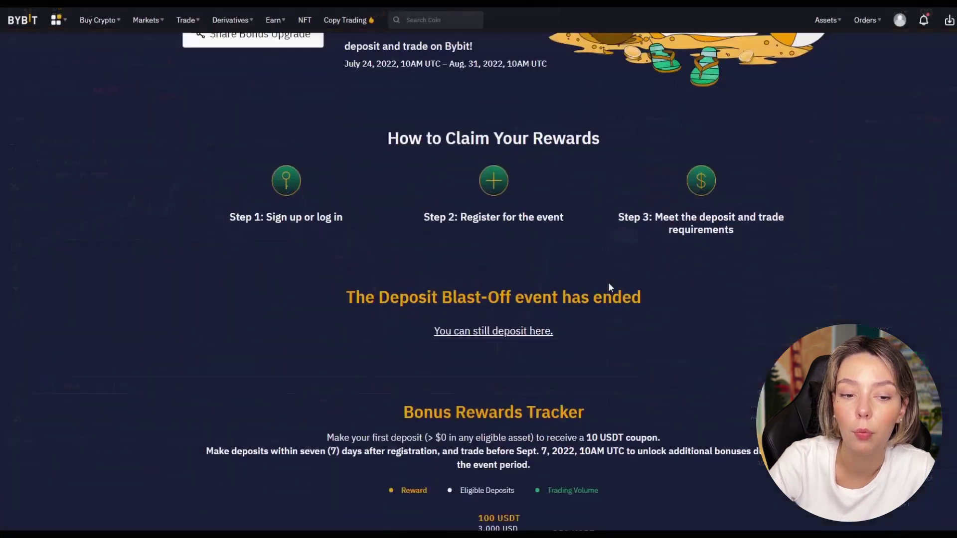
{"action": "scroll", "coordinate": [608, 282], "scroll_direction": "up", "scroll_amount": 5}
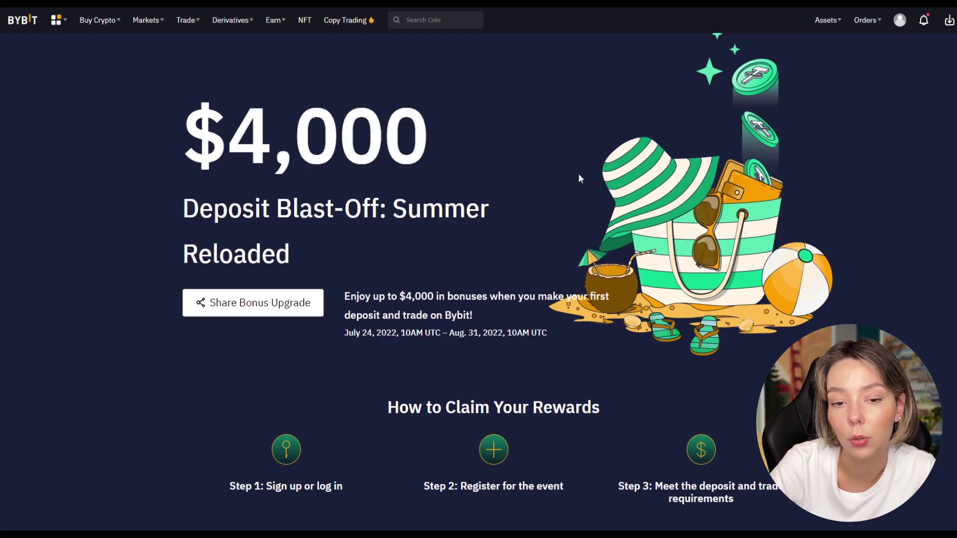
{"action": "scroll", "coordinate": [555, 247], "scroll_direction": "down", "scroll_amount": 6}
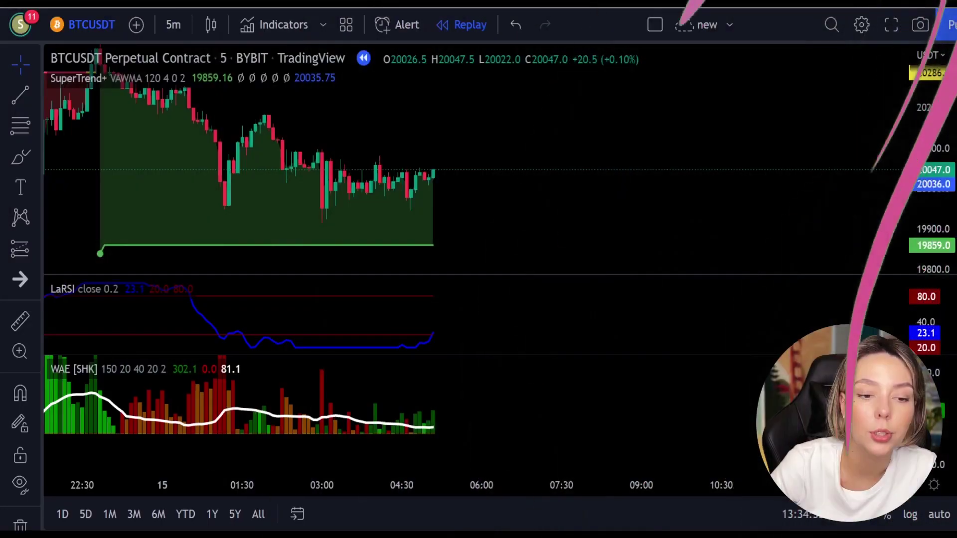
{"action": "left_click", "coordinate": [14, 156]}
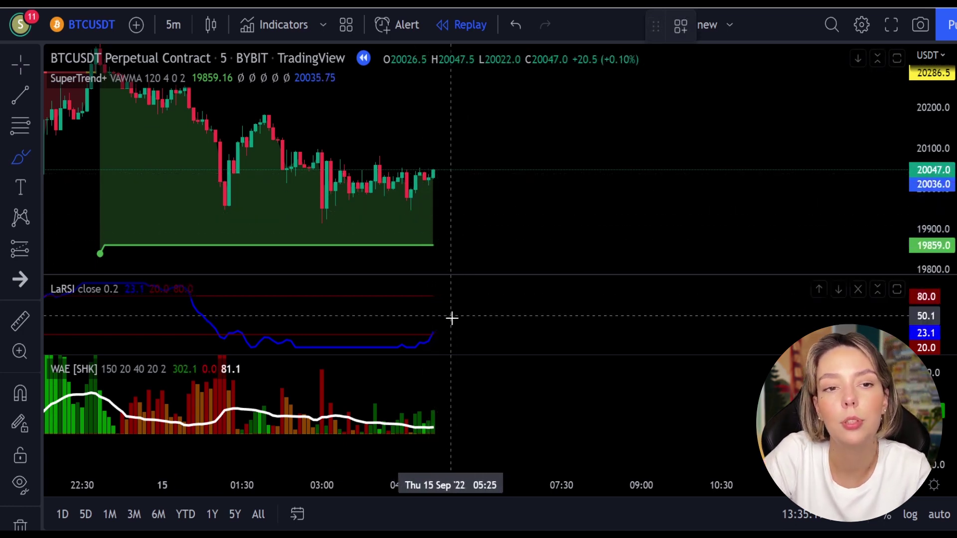
{"action": "mouse_move", "coordinate": [446, 326]}
{"action": "left_mouse_down"}
{"action": "mouse_move", "coordinate": [430, 328]}
{"action": "mouse_move", "coordinate": [433, 339]}
{"action": "left_mouse_up"}
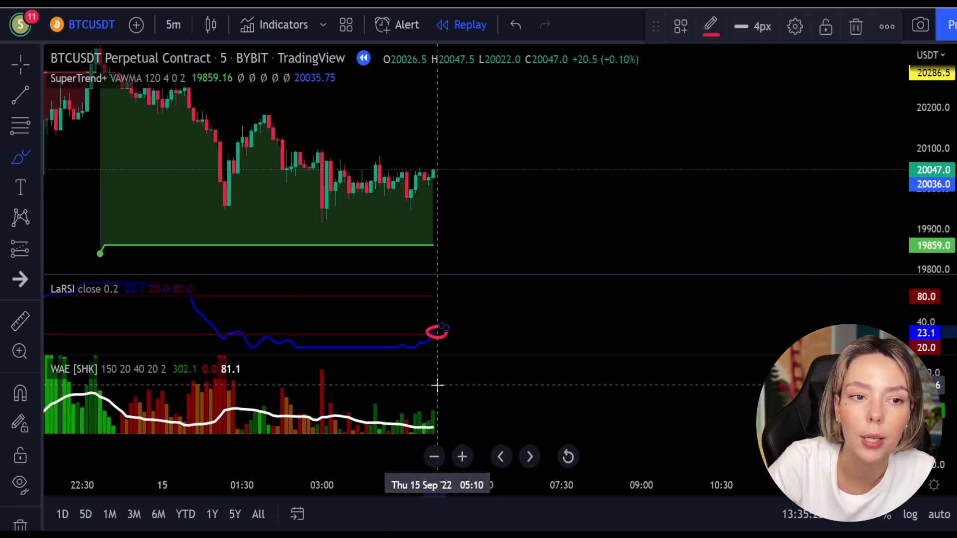
{"action": "mouse_move", "coordinate": [439, 392]}
{"action": "left_mouse_down"}
{"action": "mouse_move", "coordinate": [427, 397]}
{"action": "mouse_move", "coordinate": [443, 417]}
{"action": "left_mouse_up"}
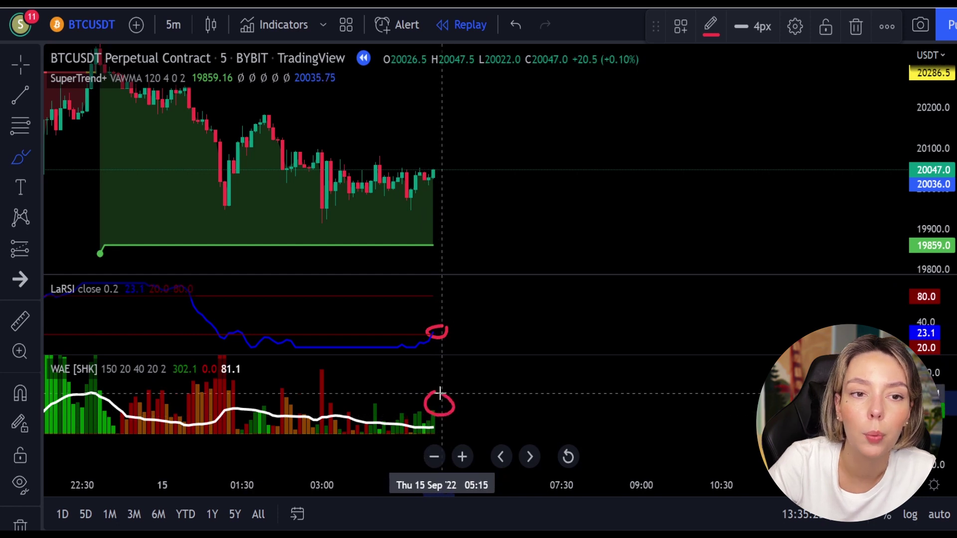
{"action": "key", "text": "ctrl+z"}
{"action": "key", "text": "ctrl+z"}
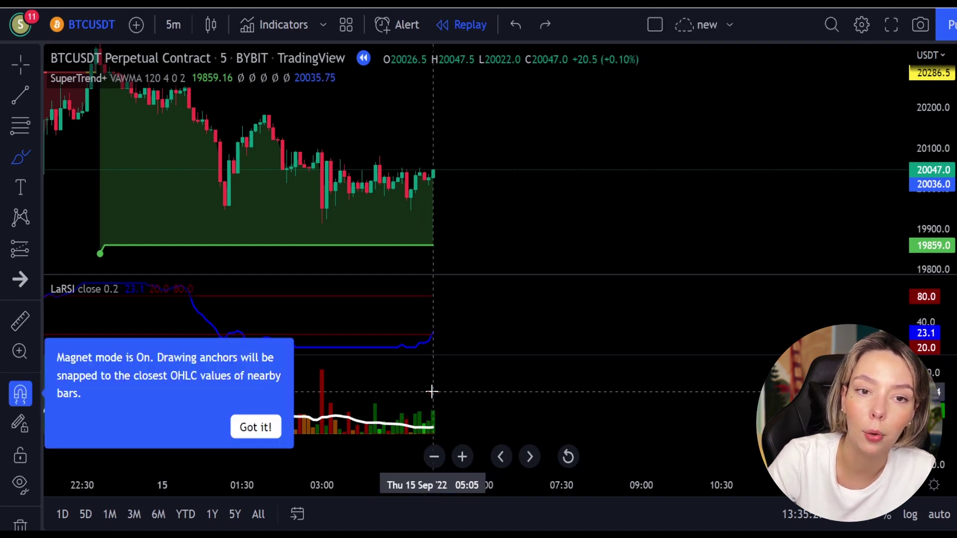
{"action": "left_click", "coordinate": [22, 254]}
Step: Place a long position at 20045 with stop 19908 and target 20253.5
{"action": "left_click", "coordinate": [438, 170]}
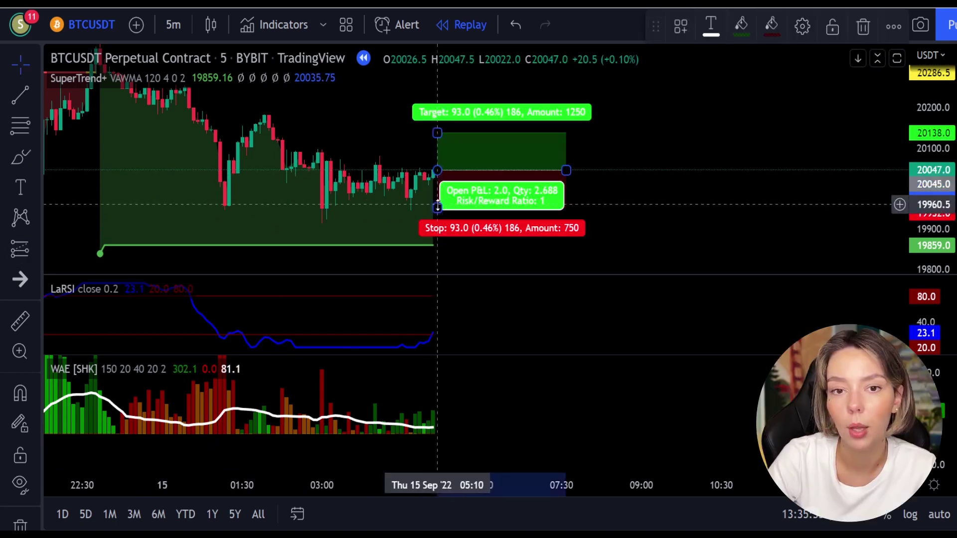
{"action": "left_click_drag", "start_coordinate": [437, 206], "coordinate": [437, 226]}
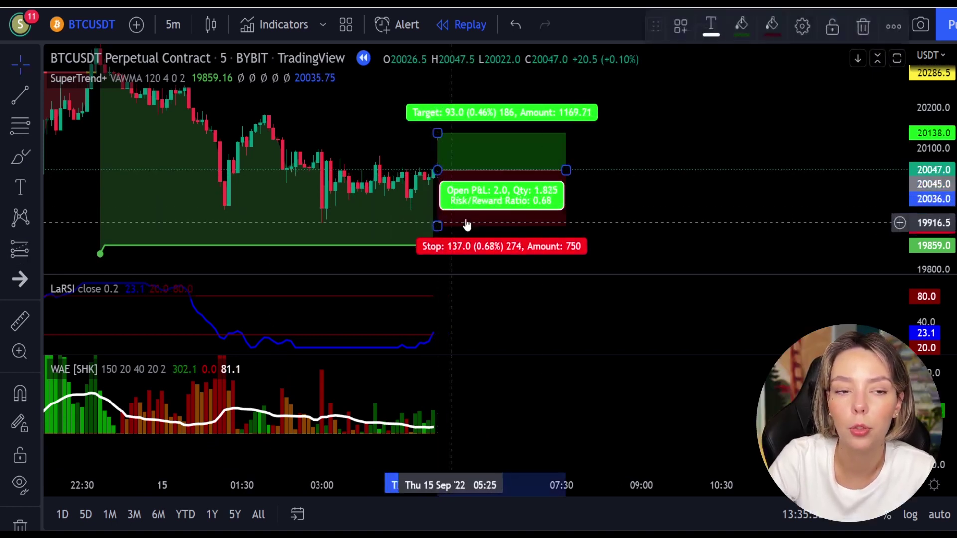
{"action": "left_click", "coordinate": [607, 156]}
{"action": "mouse_move", "coordinate": [607, 156]}
{"action": "left_mouse_down"}
{"action": "mouse_move", "coordinate": [586, 222]}
{"action": "mouse_move", "coordinate": [581, 197]}
{"action": "left_mouse_up"}
{"action": "left_click", "coordinate": [524, 195]}
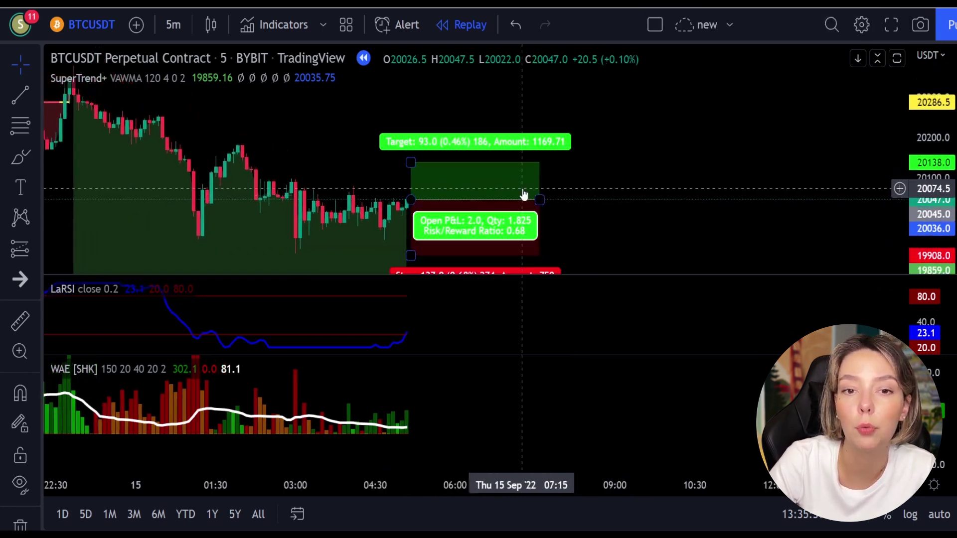
{"action": "left_click_drag", "start_coordinate": [411, 162], "coordinate": [418, 115]}
{"action": "left_click", "coordinate": [571, 154]}
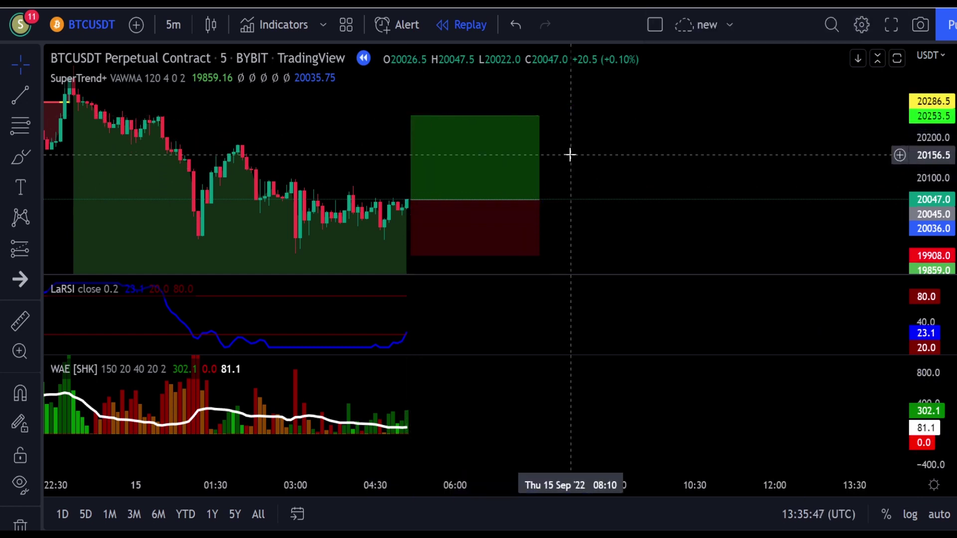
{"action": "left_click_drag", "start_coordinate": [571, 146], "coordinate": [569, 126]}
Step: Replay bars until the target hits, shorten the position, and circle the SuperTrend line
{"action": "left_click", "coordinate": [451, 531]}
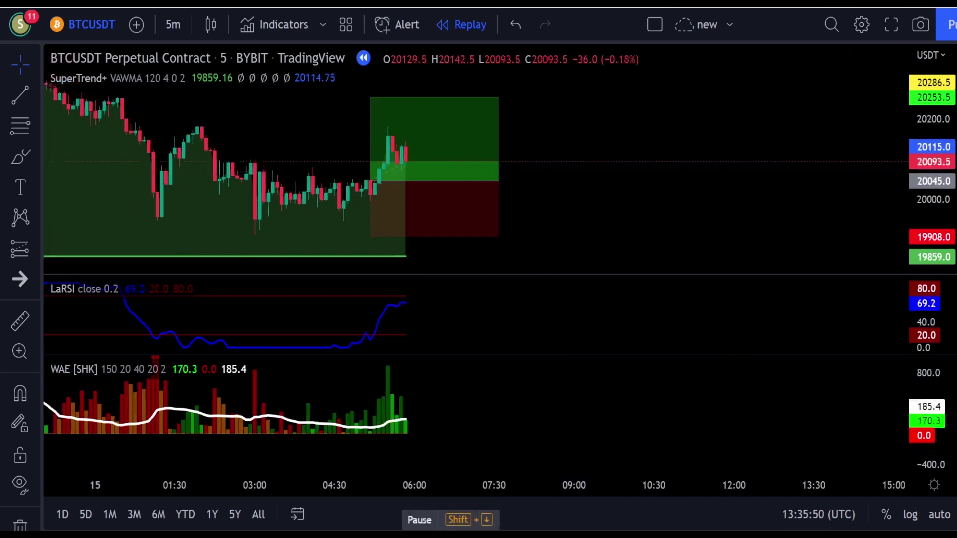
{"action": "key", "text": "shift+Down"}
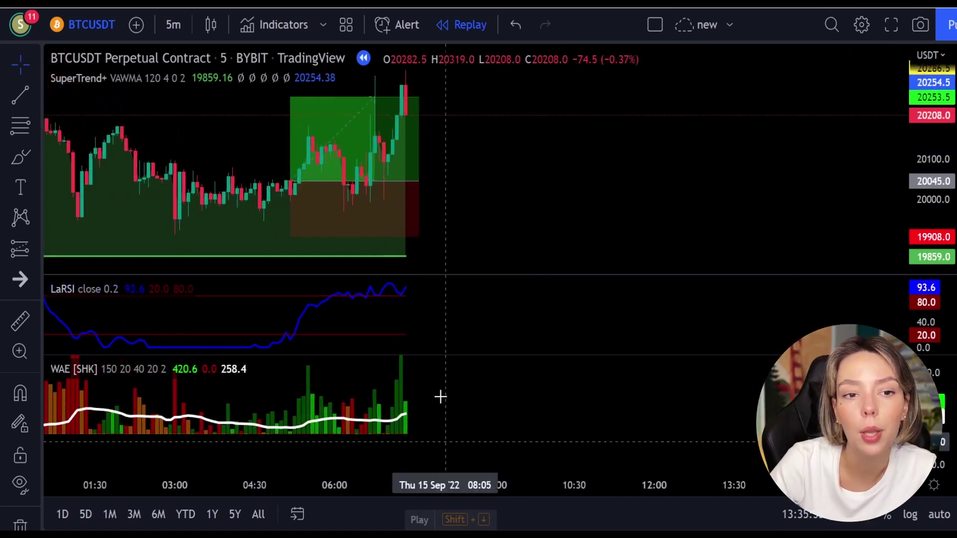
{"action": "left_click", "coordinate": [385, 114]}
{"action": "left_click_drag", "start_coordinate": [420, 181], "coordinate": [370, 181]}
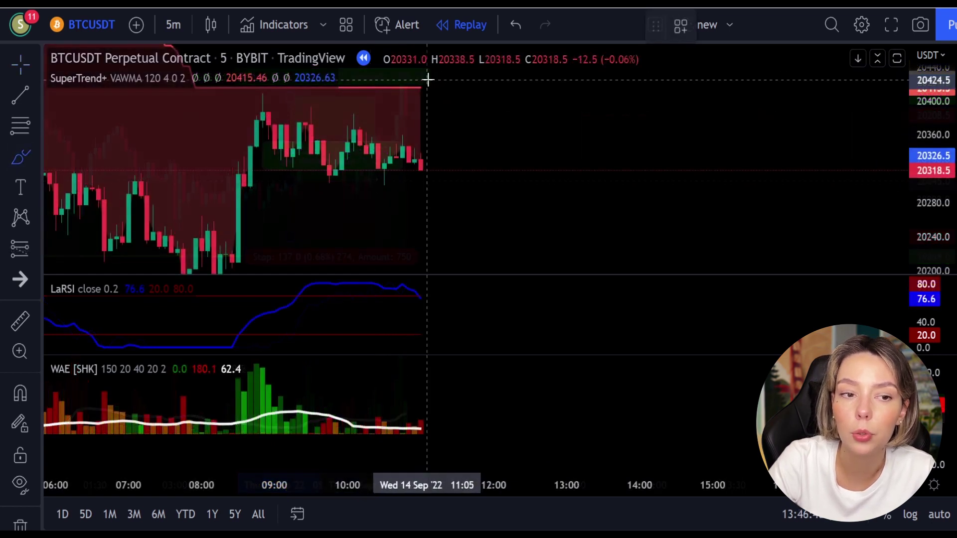
{"action": "mouse_move", "coordinate": [428, 78]}
{"action": "left_mouse_down"}
{"action": "mouse_move", "coordinate": [395, 81]}
{"action": "mouse_move", "coordinate": [416, 136]}
{"action": "mouse_move", "coordinate": [455, 76]}
{"action": "mouse_move", "coordinate": [416, 86]}
{"action": "left_mouse_up"}
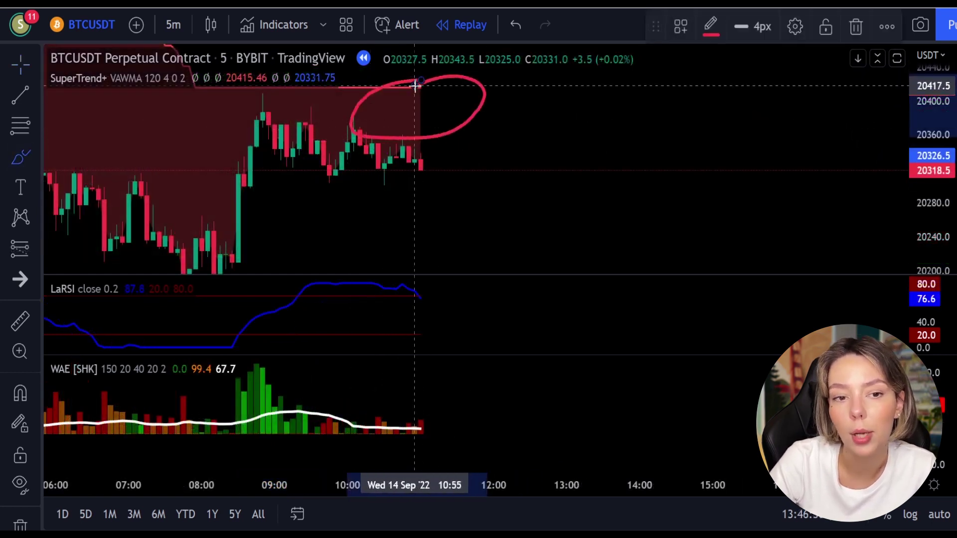
{"action": "mouse_move", "coordinate": [428, 401]}
{"action": "left_mouse_down"}
{"action": "mouse_move", "coordinate": [387, 416]}
{"action": "mouse_move", "coordinate": [426, 433]}
{"action": "mouse_move", "coordinate": [442, 413]}
{"action": "mouse_move", "coordinate": [424, 401]}
{"action": "left_mouse_up"}
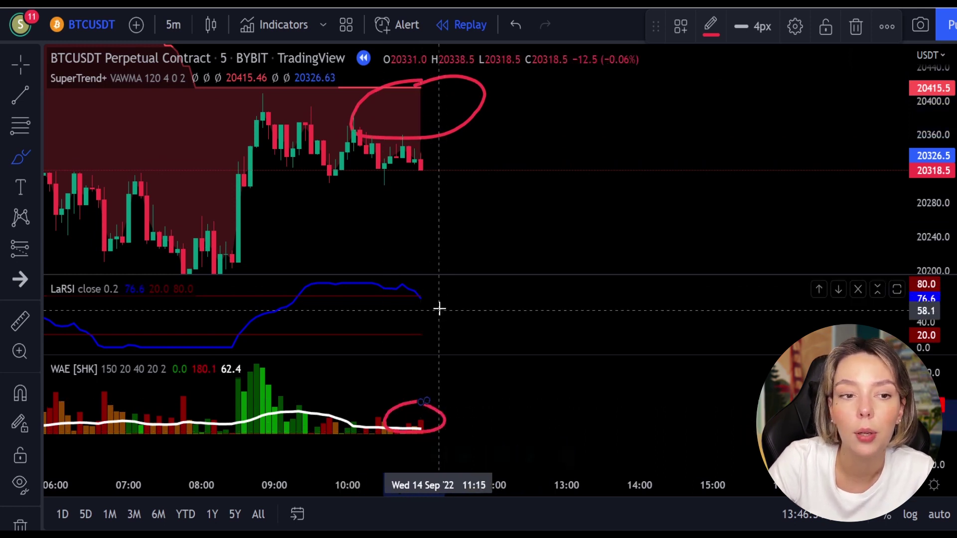
{"action": "mouse_move", "coordinate": [431, 289]}
{"action": "left_mouse_down"}
{"action": "mouse_move", "coordinate": [406, 300]}
{"action": "mouse_move", "coordinate": [435, 299]}
{"action": "left_mouse_up"}
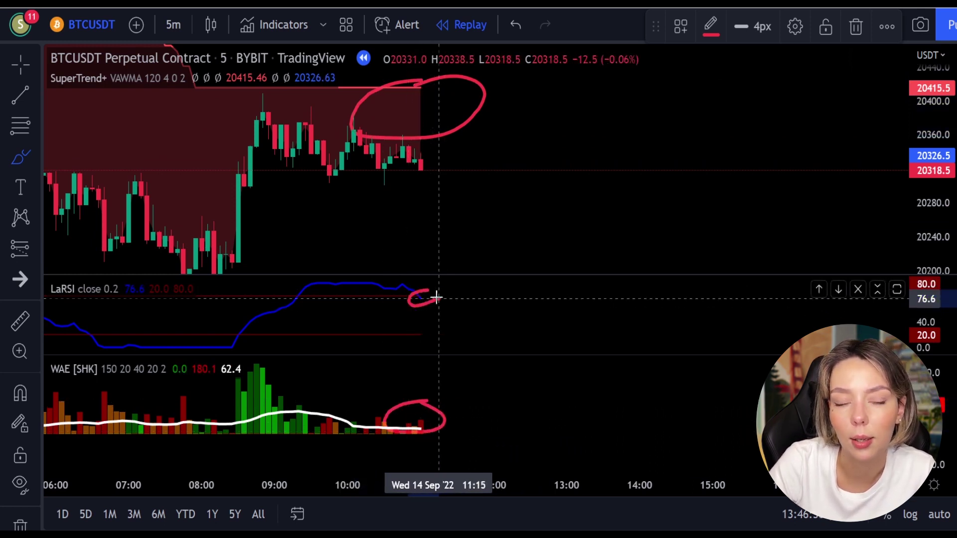
{"action": "key", "text": "ctrl+z"}
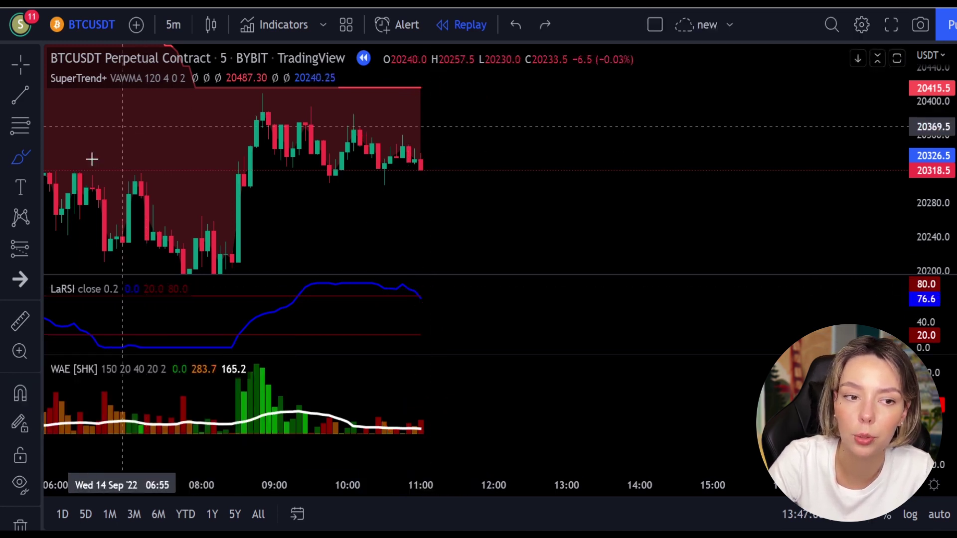
Step: Place a short at 20330.5 with stop 20361.5 and target 20284, then replay forward
{"action": "left_click", "coordinate": [18, 253]}
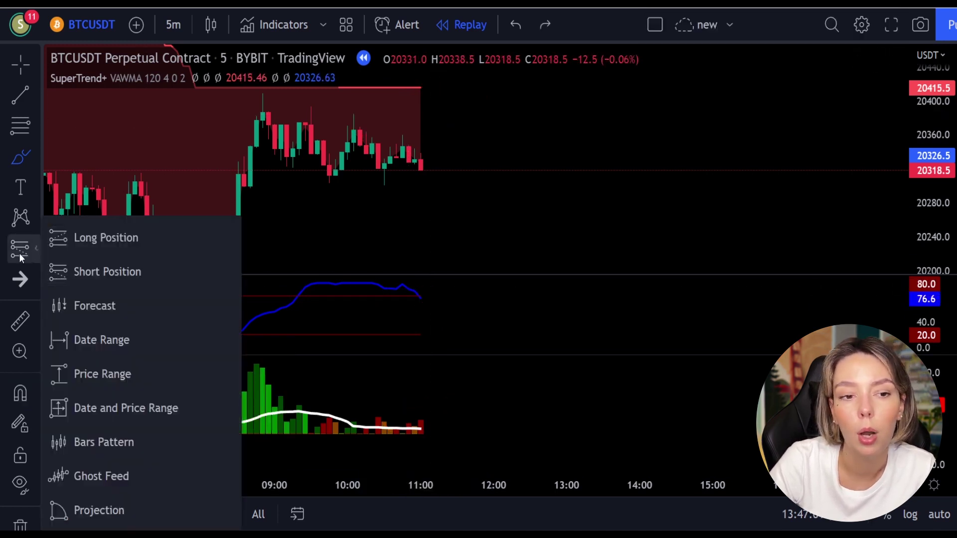
{"action": "left_click", "coordinate": [105, 270]}
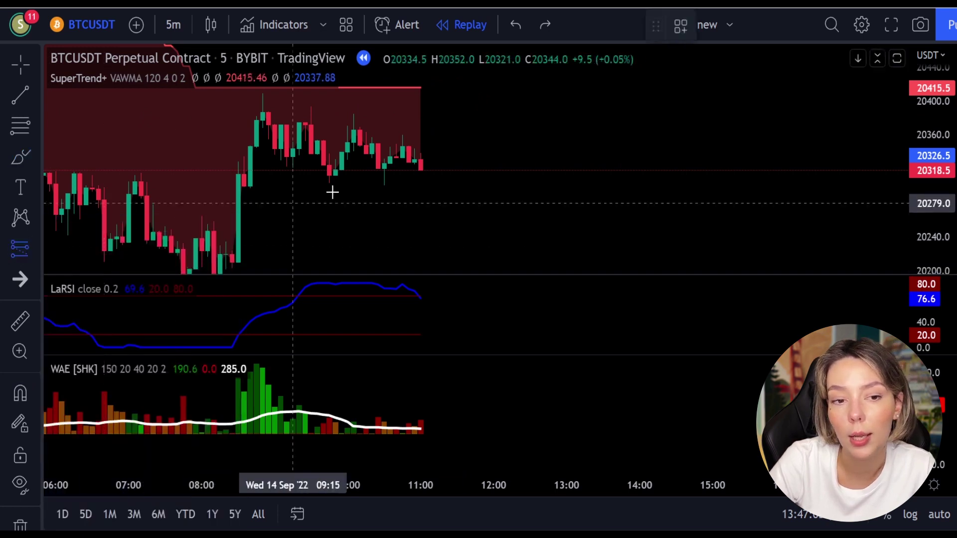
{"action": "left_click", "coordinate": [425, 160]}
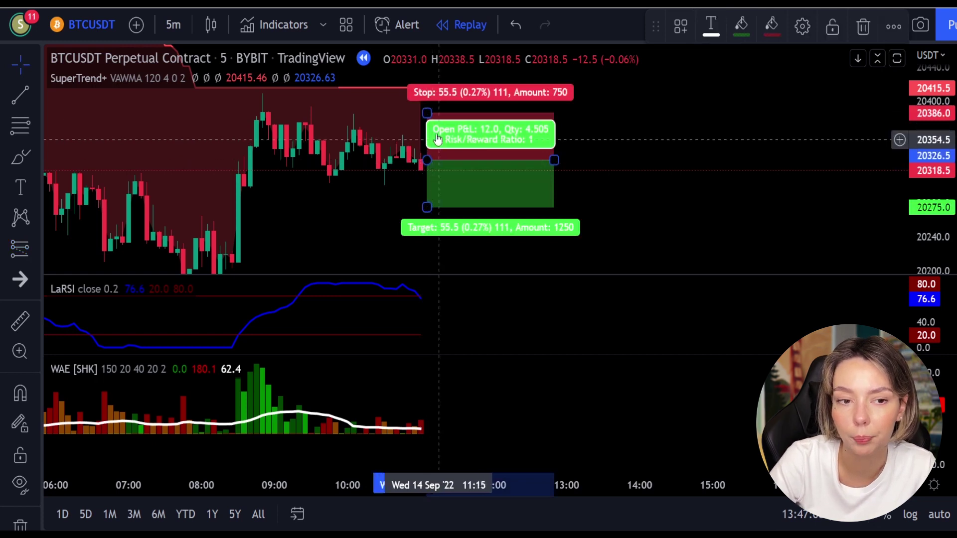
{"action": "mouse_move", "coordinate": [433, 108]}
{"action": "left_mouse_down"}
{"action": "mouse_move", "coordinate": [433, 143]}
{"action": "mouse_move", "coordinate": [430, 134]}
{"action": "left_mouse_up"}
{"action": "left_click_drag", "start_coordinate": [427, 194], "coordinate": [427, 200]}
{"action": "left_click_drag", "start_coordinate": [554, 160], "coordinate": [611, 157]}
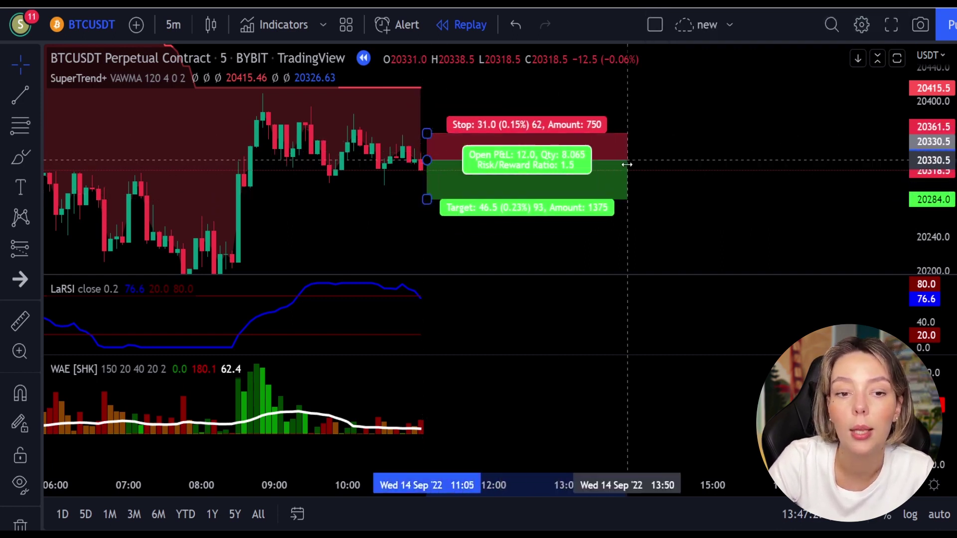
{"action": "key", "text": "shift+Down"}
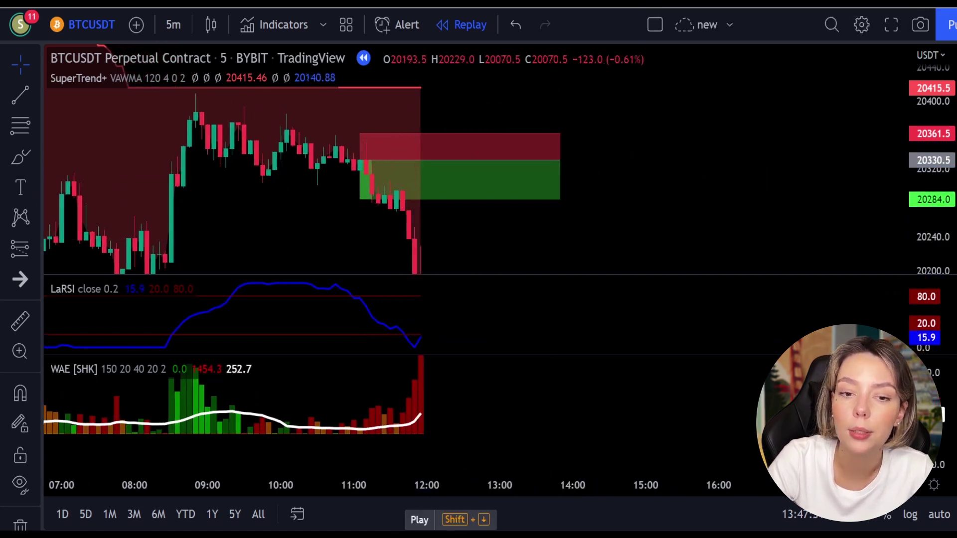
Step: Cut the short position's box back to its exit candle, leaving a 46.5 profit
{"action": "mouse_move", "coordinate": [518, 208]}
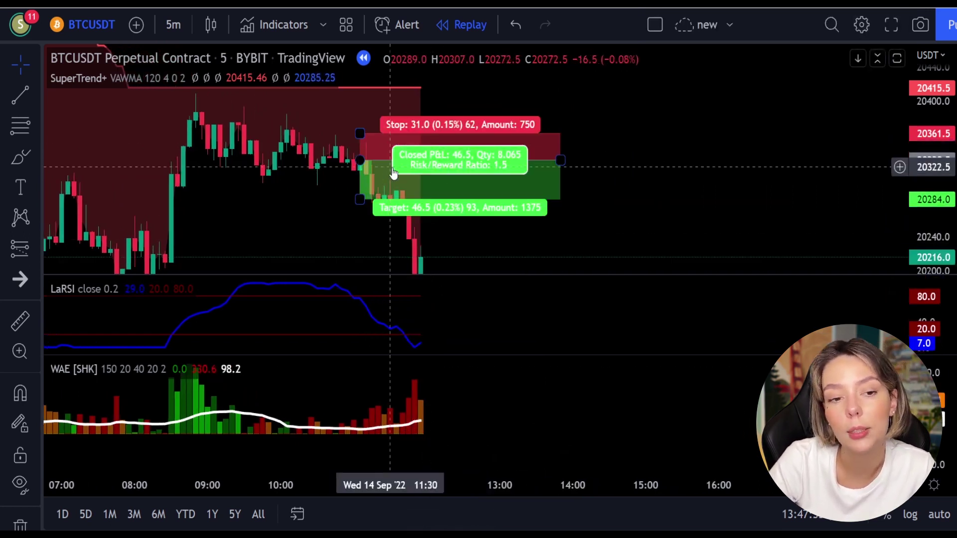
{"action": "left_click", "coordinate": [559, 161]}
{"action": "mouse_move", "coordinate": [559, 161]}
{"action": "left_mouse_down"}
{"action": "mouse_move", "coordinate": [413, 172]}
{"action": "mouse_move", "coordinate": [373, 198]}
{"action": "left_mouse_up"}
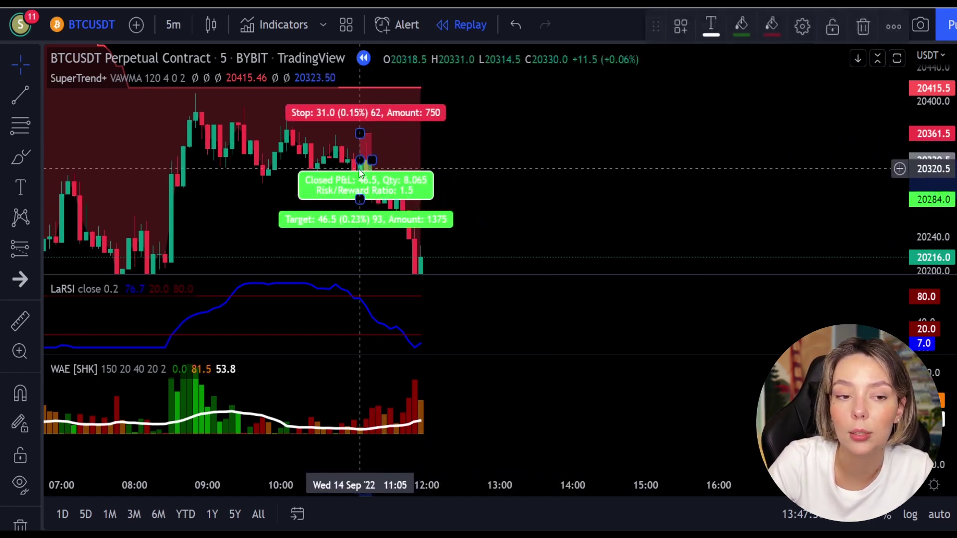
{"action": "left_click", "coordinate": [533, 114]}
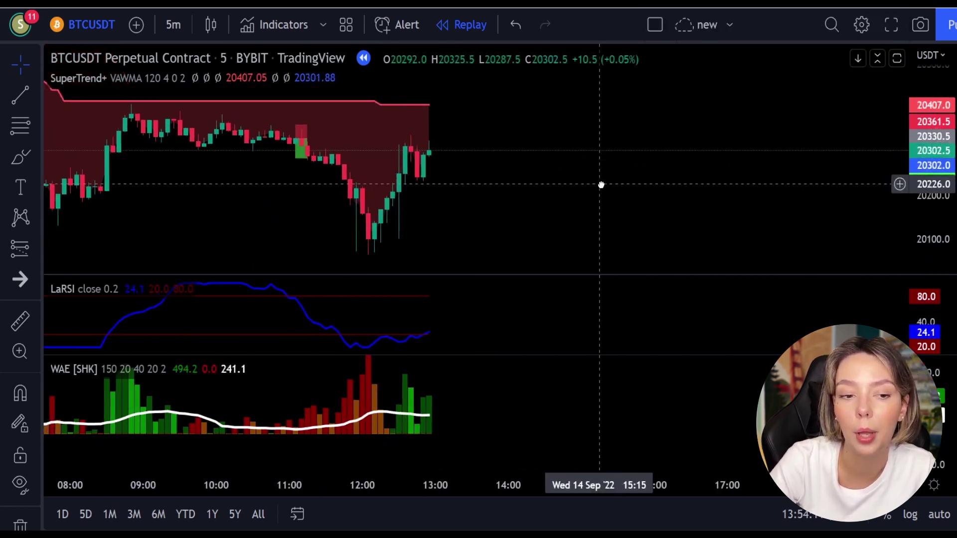
Step: Advance one candle, brush-mark the WAE, LaRSI and SuperTrend setup with circles and an X, then undo
{"action": "key", "text": "alt+b"}
{"action": "mouse_move", "coordinate": [440, 367]}
{"action": "left_mouse_down"}
{"action": "mouse_move", "coordinate": [387, 394]}
{"action": "mouse_move", "coordinate": [449, 403]}
{"action": "left_mouse_up"}
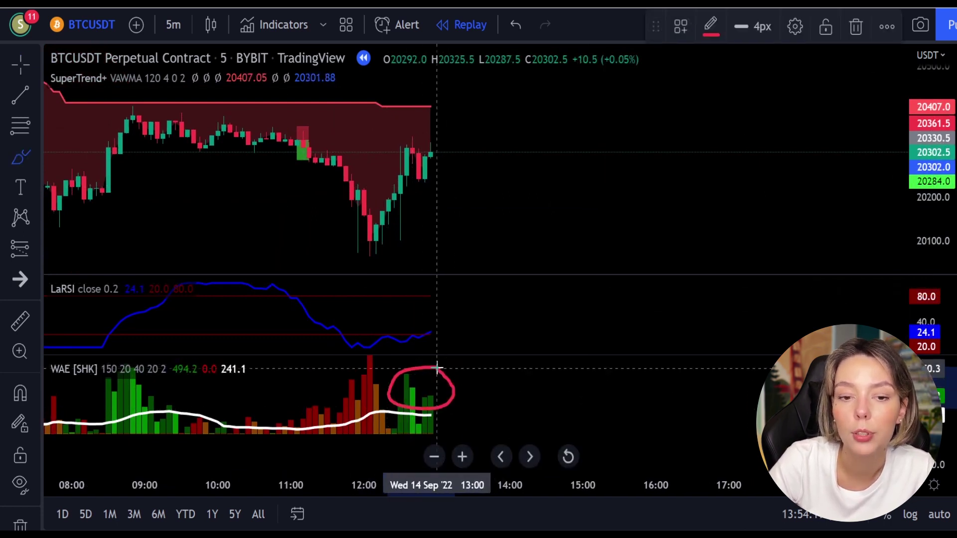
{"action": "mouse_move", "coordinate": [440, 316]}
{"action": "left_mouse_down"}
{"action": "mouse_move", "coordinate": [424, 322]}
{"action": "mouse_move", "coordinate": [449, 341]}
{"action": "mouse_move", "coordinate": [435, 309]}
{"action": "left_mouse_up"}
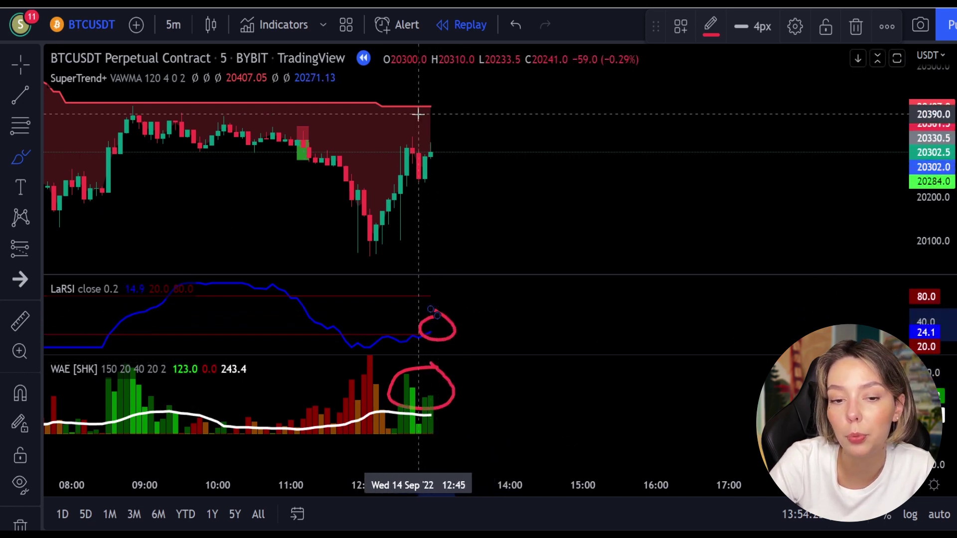
{"action": "mouse_move", "coordinate": [418, 114]}
{"action": "left_mouse_down"}
{"action": "mouse_move", "coordinate": [412, 100]}
{"action": "mouse_move", "coordinate": [364, 136]}
{"action": "left_mouse_up"}
{"action": "left_click_drag", "start_coordinate": [506, 115], "coordinate": [644, 166]}
{"action": "left_click_drag", "start_coordinate": [631, 85], "coordinate": [536, 206]}
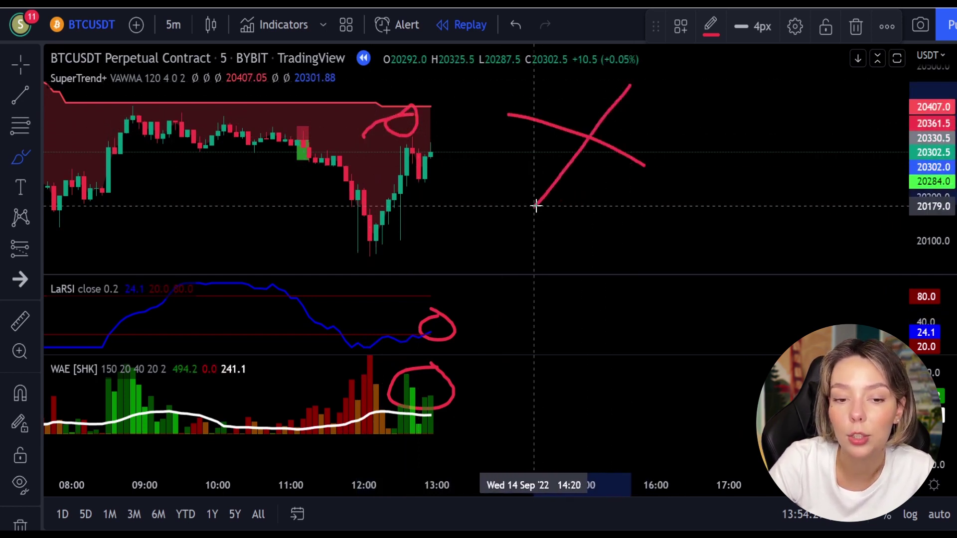
{"action": "key", "text": "ctrl+z"}
{"action": "key", "text": "ctrl+z"}
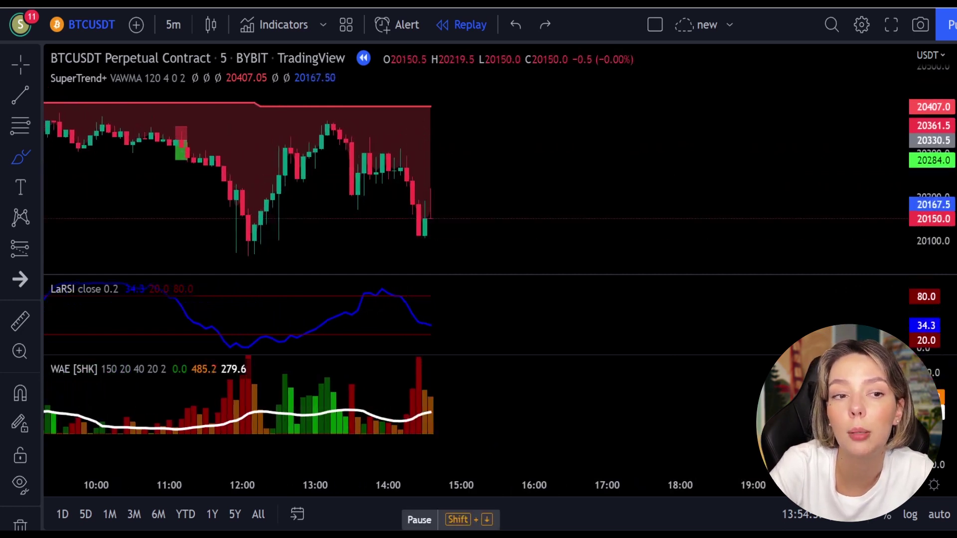
Step: Pause Bar Replay and choose a new replay start point just after 04:00
{"action": "key", "text": "shift+Down"}
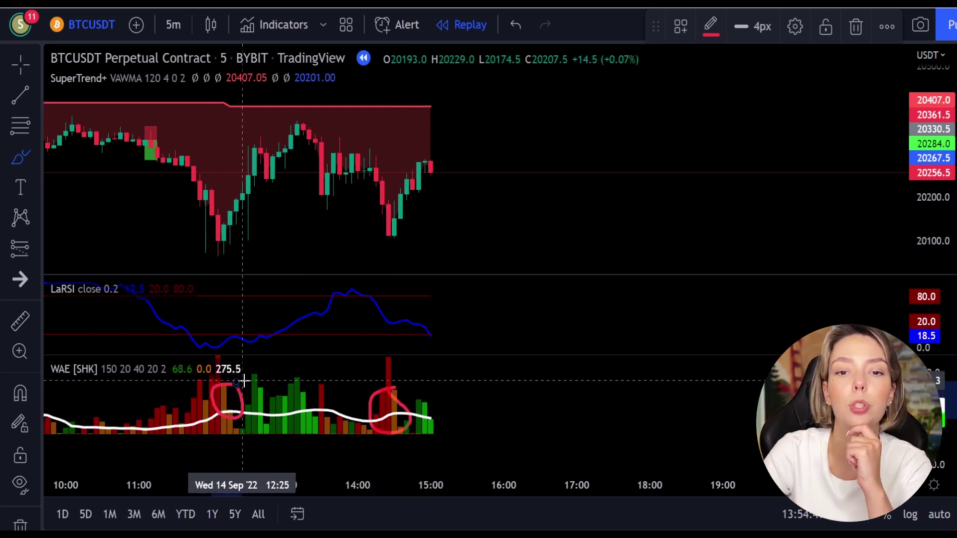
{"action": "left_click", "coordinate": [20, 393]}
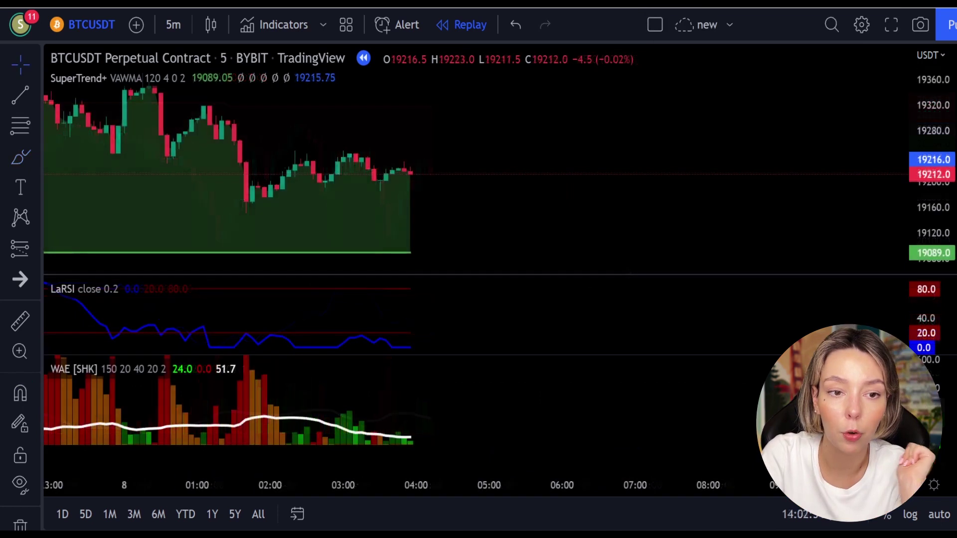
{"action": "left_click", "coordinate": [414, 507]}
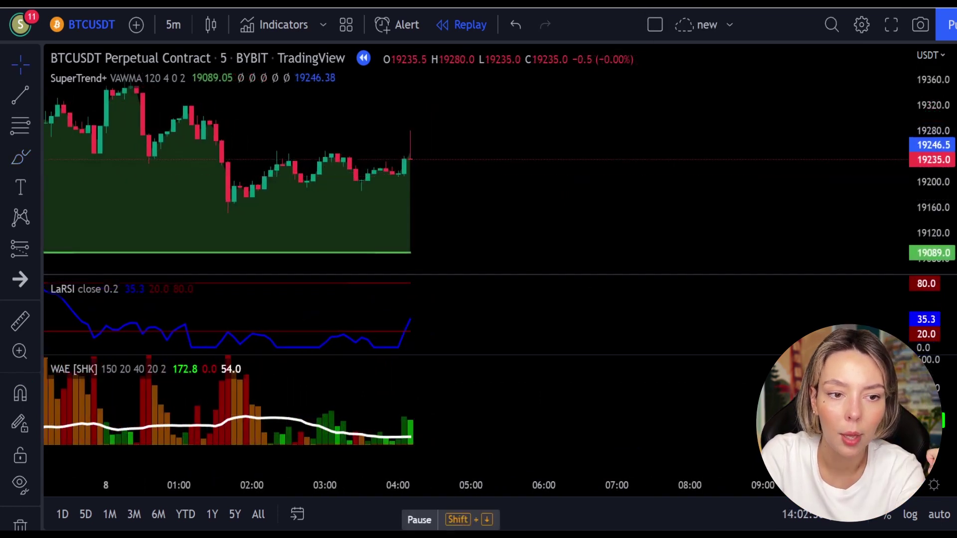
Step: Pause the replay, brush-circle the dip and the Laguerre RSI upturn, then undo the circles
{"action": "left_click", "coordinate": [414, 506]}
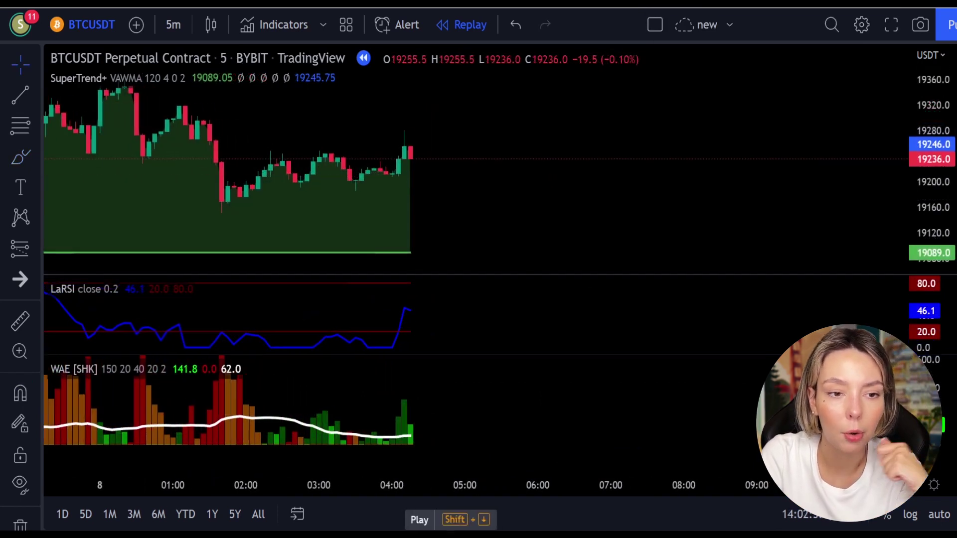
{"action": "left_click", "coordinate": [22, 158]}
{"action": "left_click_drag", "start_coordinate": [426, 198], "coordinate": [375, 239]}
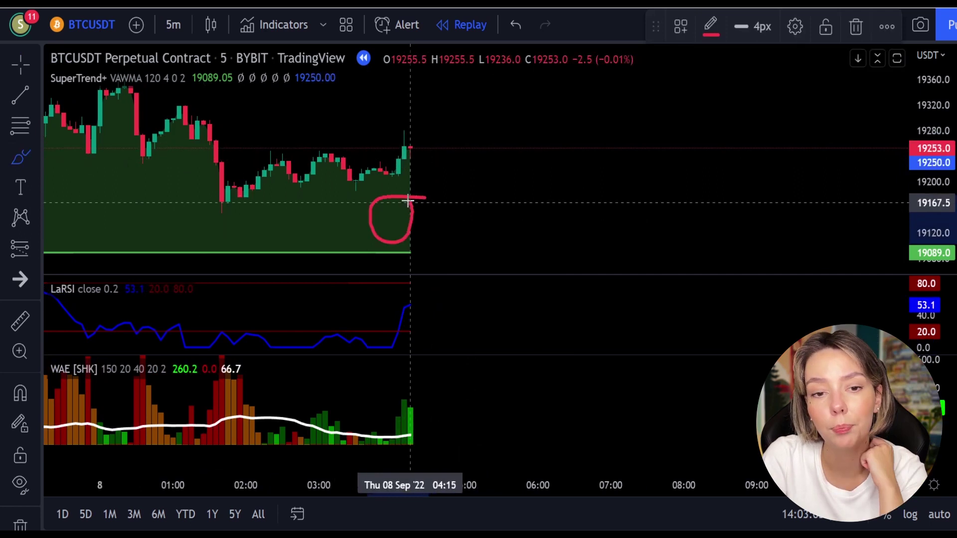
{"action": "left_click_drag", "start_coordinate": [410, 204], "coordinate": [412, 202]}
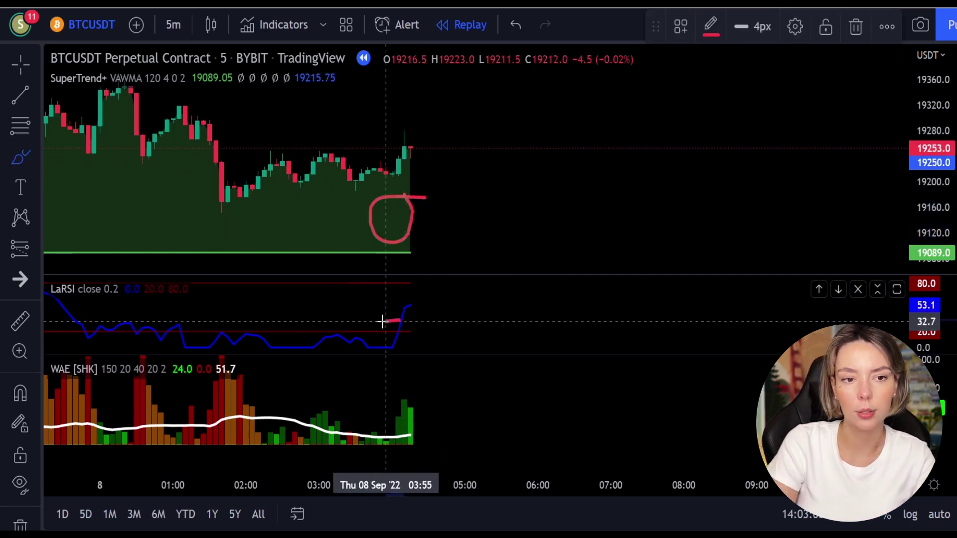
{"action": "left_click_drag", "start_coordinate": [393, 322], "coordinate": [394, 321]}
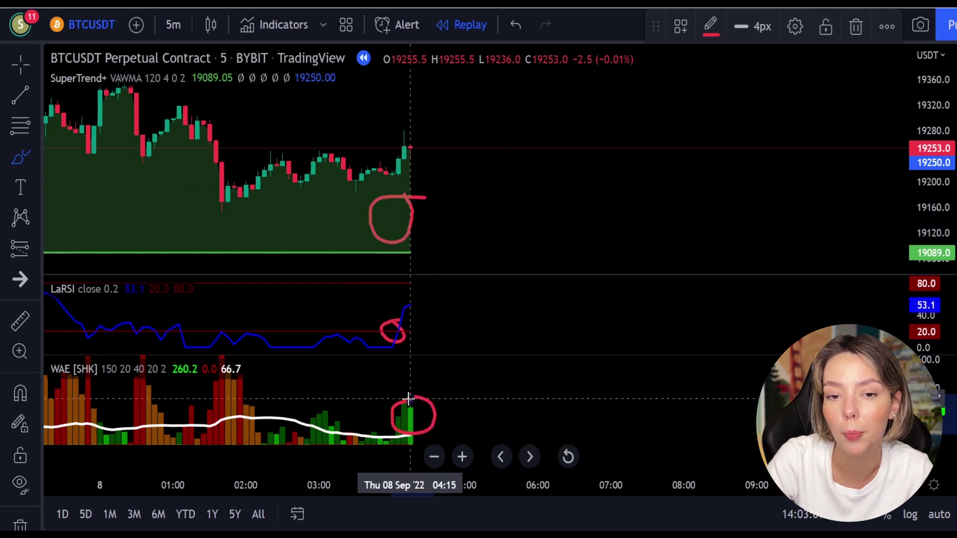
{"action": "key", "text": "ctrl+z"}
{"action": "key", "text": "ctrl+z"}
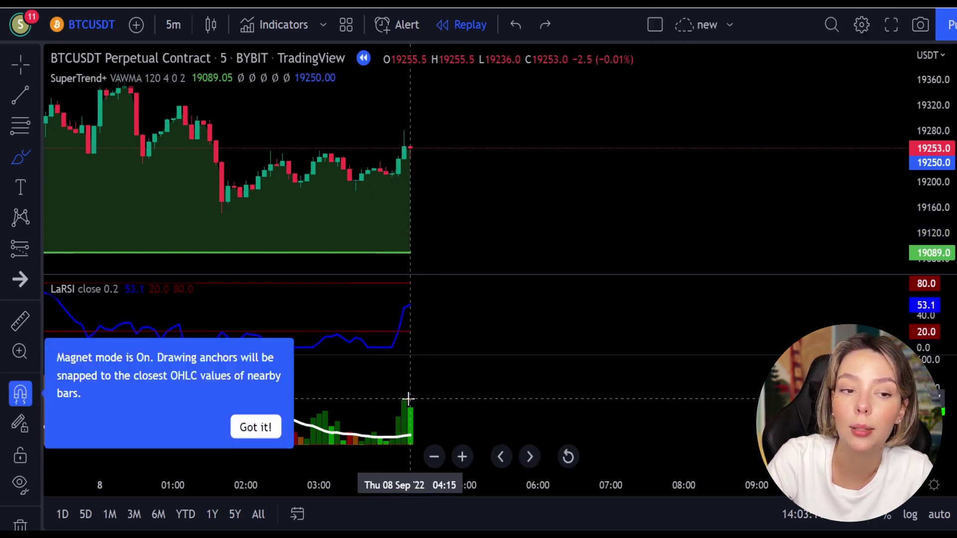
Step: Dismiss the magnet mode notice and select the Long Position tool
{"action": "left_click", "coordinate": [408, 399]}
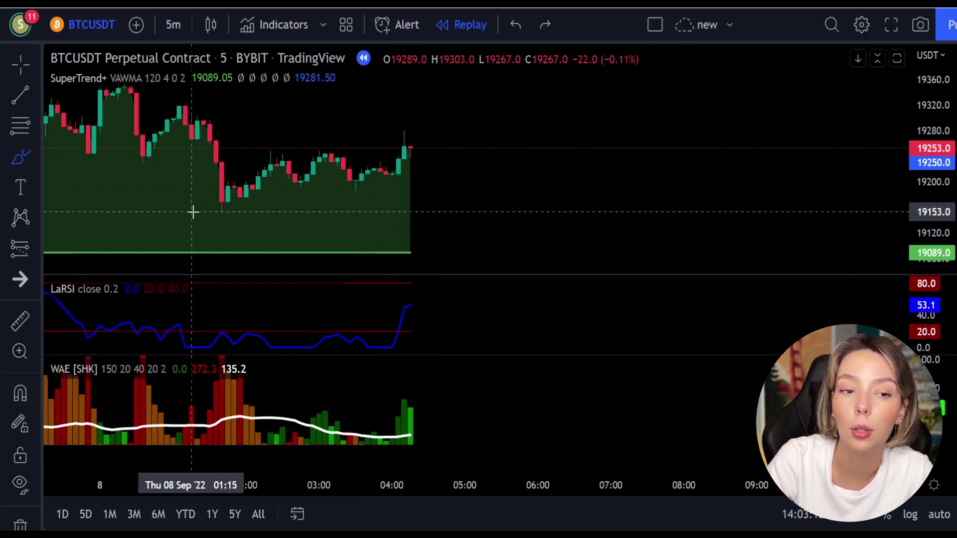
{"action": "left_click", "coordinate": [34, 249]}
{"action": "left_click", "coordinate": [81, 248]}
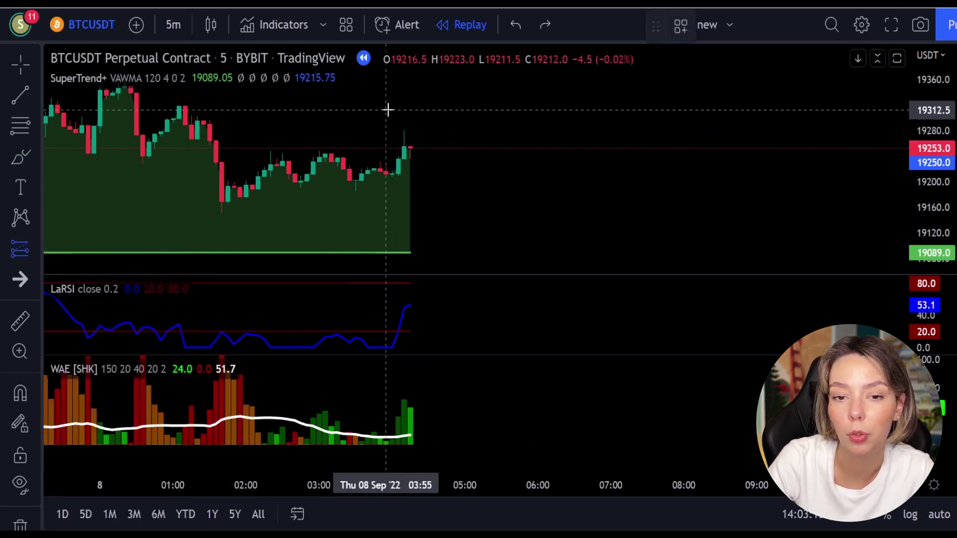
Step: Place a long position at the 04:15 candle, lower its stop and extend the box right
{"action": "left_click", "coordinate": [412, 148]}
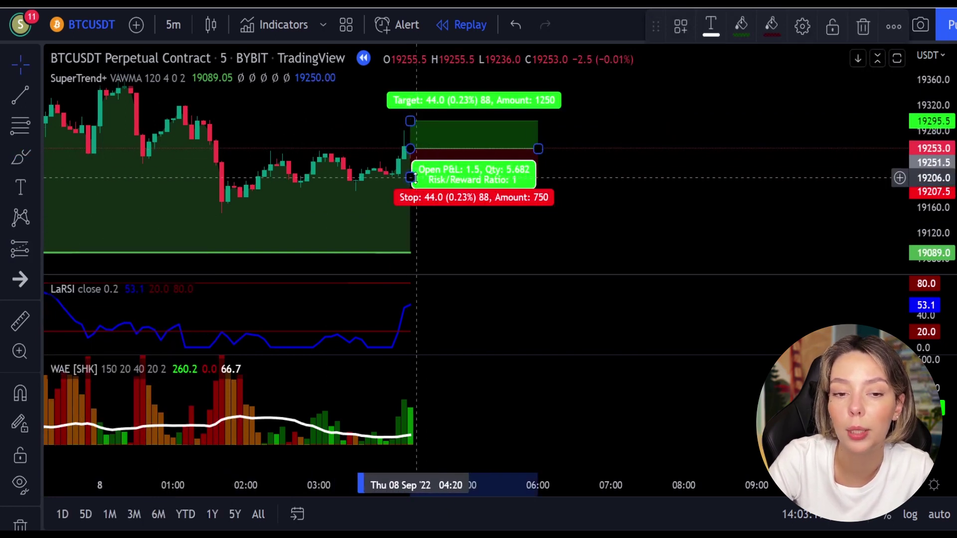
{"action": "mouse_move", "coordinate": [412, 178]}
{"action": "left_mouse_down"}
{"action": "mouse_move", "coordinate": [412, 204]}
{"action": "mouse_move", "coordinate": [420, 145]}
{"action": "left_mouse_up"}
{"action": "left_click", "coordinate": [587, 185]}
{"action": "left_click", "coordinate": [412, 189]}
{"action": "left_click_drag", "start_coordinate": [538, 214], "coordinate": [684, 198]}
{"action": "left_click", "coordinate": [765, 161]}
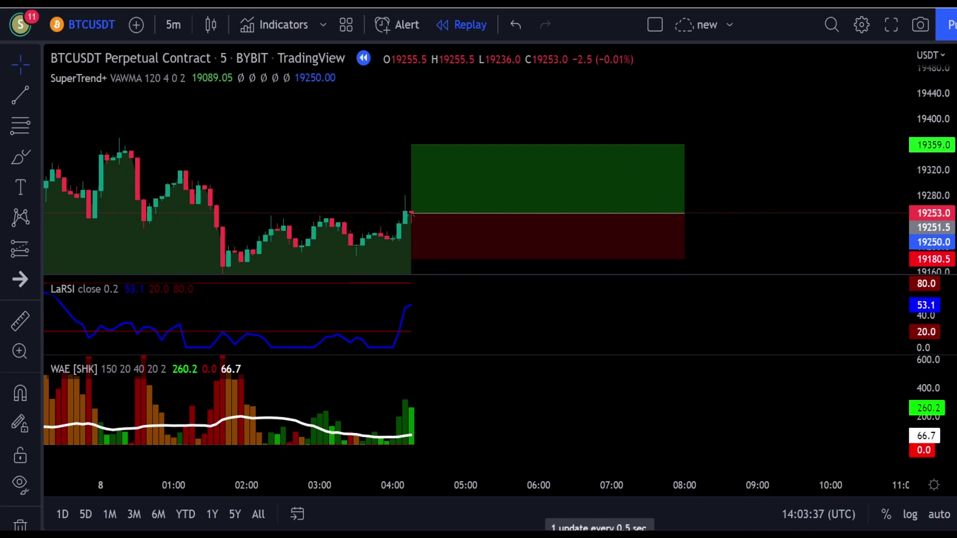
Step: Play the replay until the 19359 target is hit, then trim the box to the trade's close
{"action": "left_click", "coordinate": [420, 520]}
{"action": "left_click", "coordinate": [420, 520]}
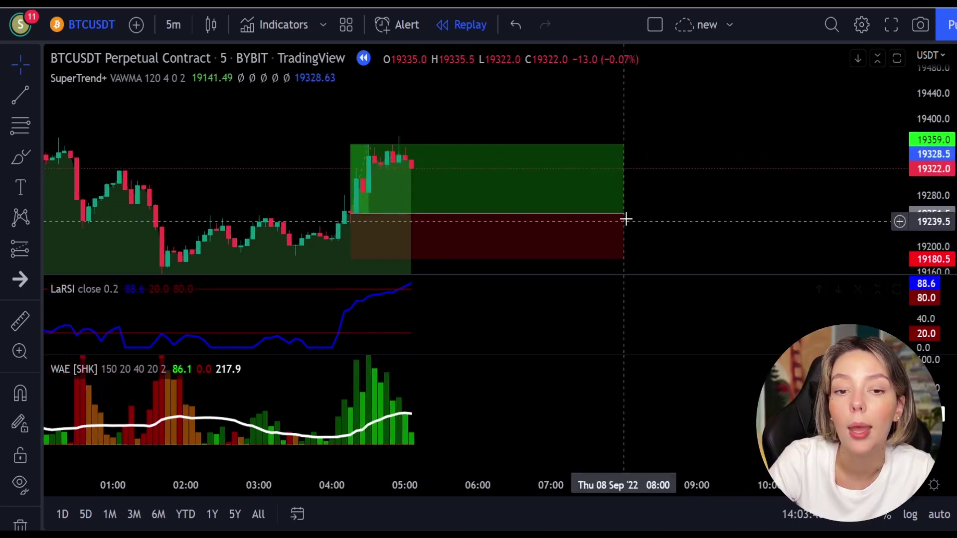
{"action": "left_click_drag", "start_coordinate": [628, 204], "coordinate": [383, 252]}
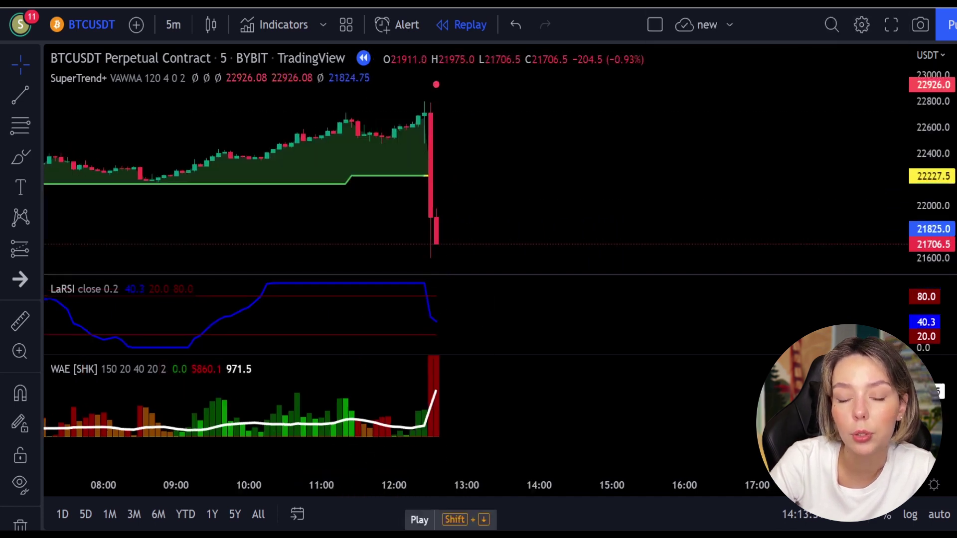
{"action": "left_click", "coordinate": [420, 520]}
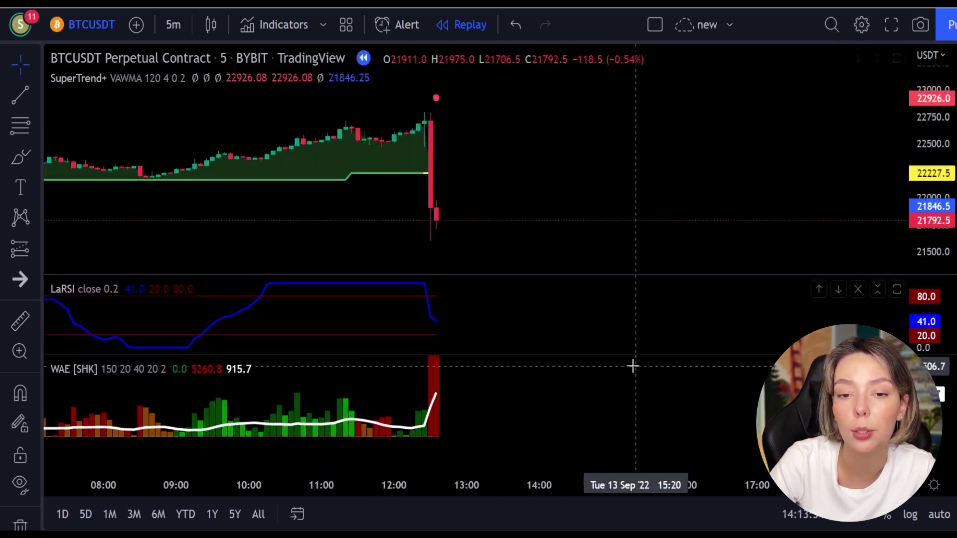
Step: Loop the LaRSI drop, WAE spike and spike candle top, undo the loops, and open the position tools
{"action": "mouse_move", "coordinate": [438, 291]}
{"action": "left_mouse_down"}
{"action": "mouse_move", "coordinate": [408, 299]}
{"action": "mouse_move", "coordinate": [441, 300]}
{"action": "left_mouse_up"}
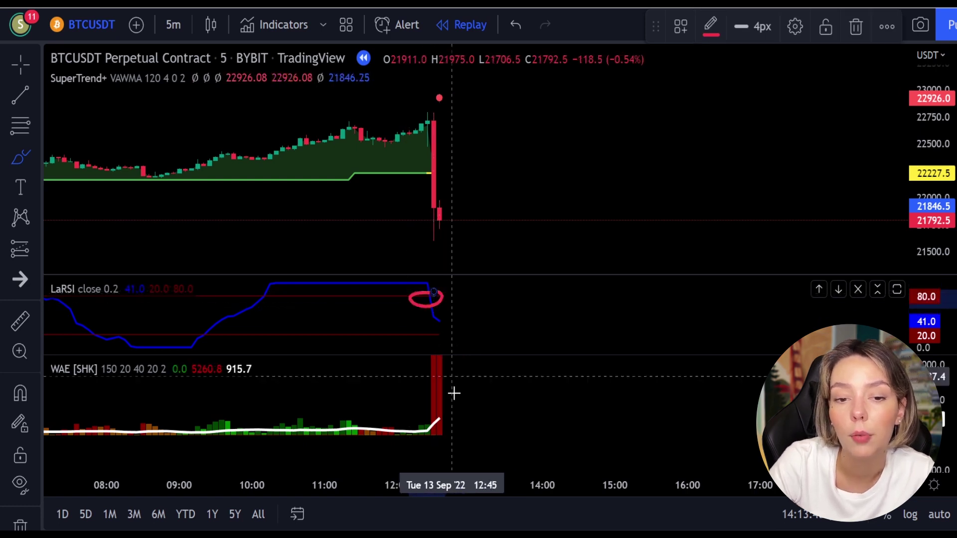
{"action": "mouse_move", "coordinate": [461, 375]}
{"action": "left_mouse_down"}
{"action": "mouse_move", "coordinate": [405, 380]}
{"action": "mouse_move", "coordinate": [446, 421]}
{"action": "left_mouse_up"}
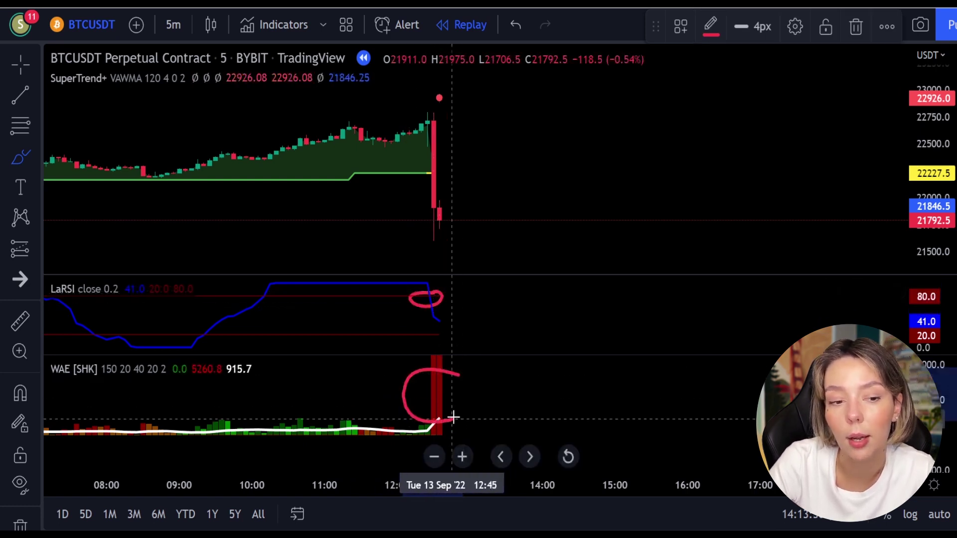
{"action": "mouse_move", "coordinate": [459, 92]}
{"action": "left_mouse_down"}
{"action": "mouse_move", "coordinate": [428, 93]}
{"action": "mouse_move", "coordinate": [429, 130]}
{"action": "mouse_move", "coordinate": [470, 101]}
{"action": "left_mouse_up"}
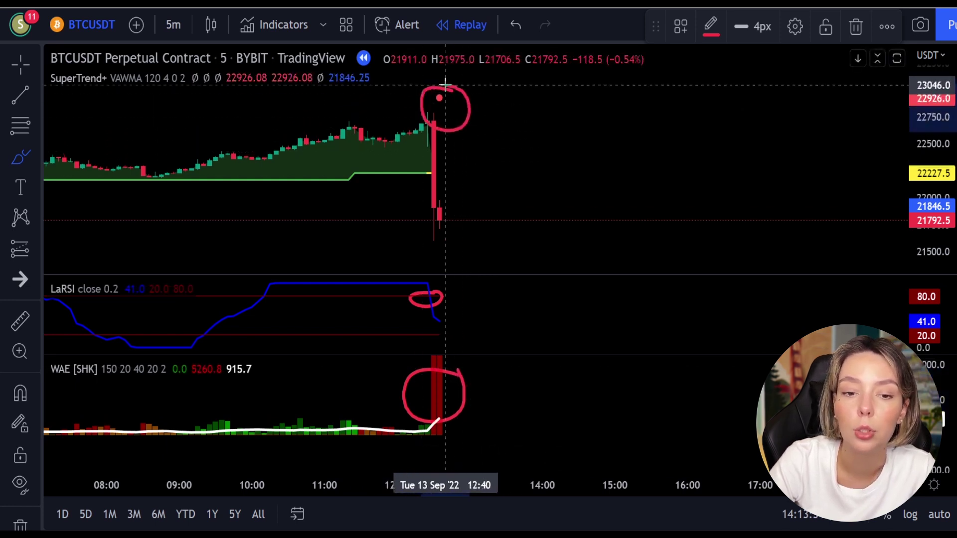
{"action": "key", "text": "ctrl+z"}
{"action": "key", "text": "ctrl+z"}
{"action": "key", "text": "ctrl+z"}
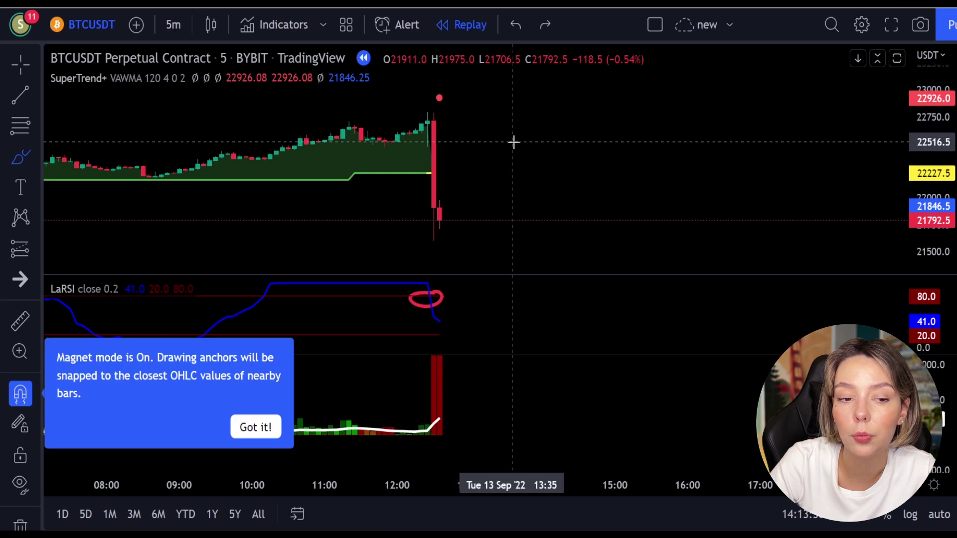
{"action": "left_click", "coordinate": [23, 255]}
Step: Place a short position at the sell-off candle with stop at the spike high, lower target, wider box
{"action": "left_click", "coordinate": [107, 272]}
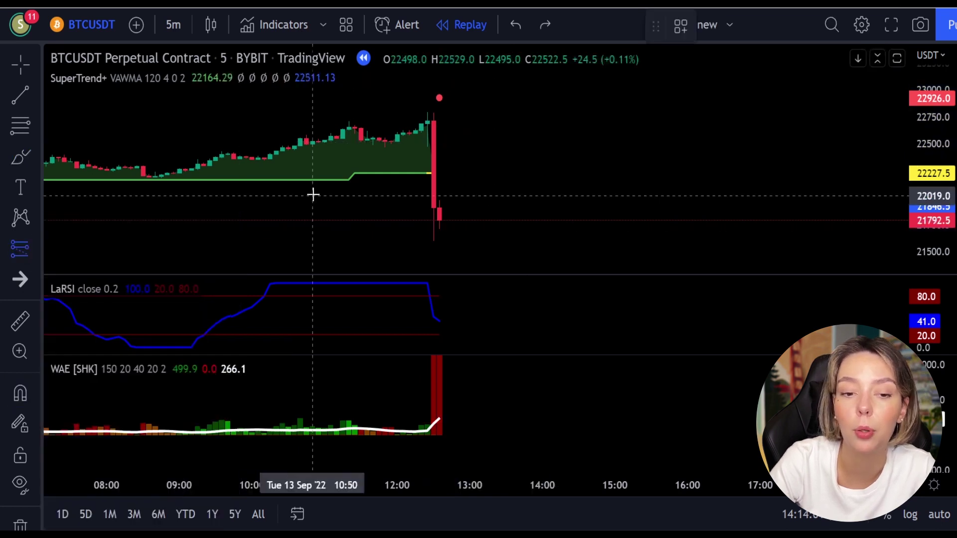
{"action": "left_click", "coordinate": [439, 219]}
{"action": "left_click_drag", "start_coordinate": [440, 192], "coordinate": [439, 98]}
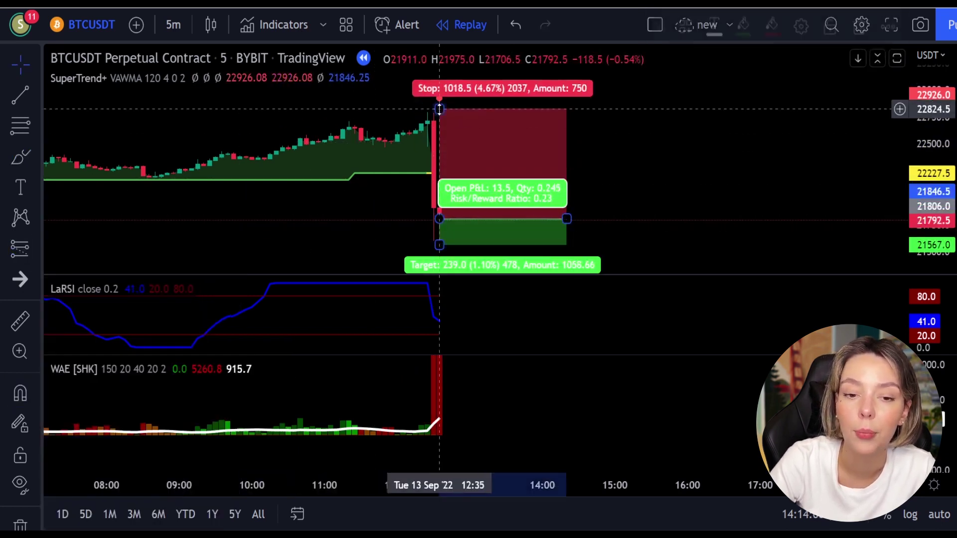
{"action": "left_click_drag", "start_coordinate": [439, 198], "coordinate": [446, 259]}
{"action": "left_click_drag", "start_coordinate": [560, 136], "coordinate": [891, 126]}
{"action": "left_click_drag", "start_coordinate": [530, 237], "coordinate": [483, 252]}
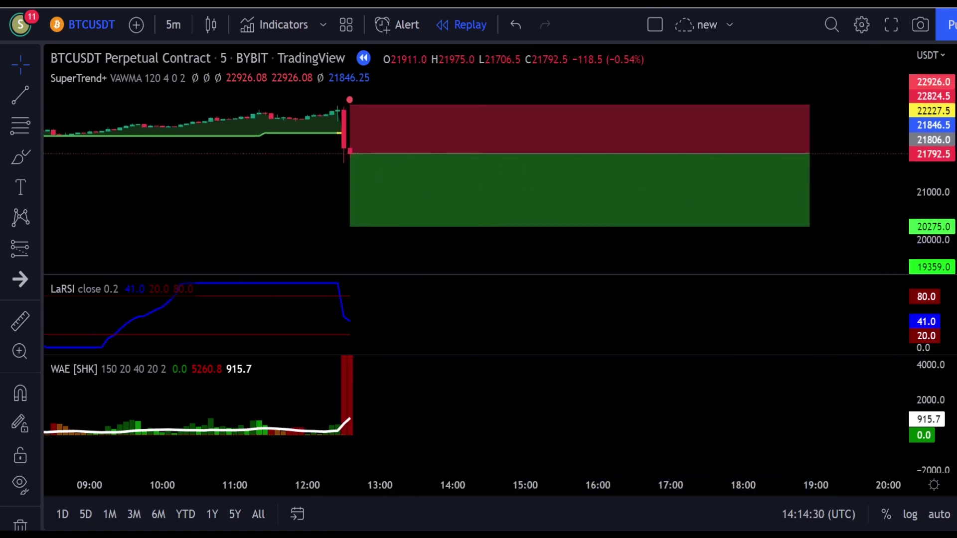
Step: Play the replay until the 20275 target is reached, resizing the box and shifting the view
{"action": "key", "text": "shift+Down"}
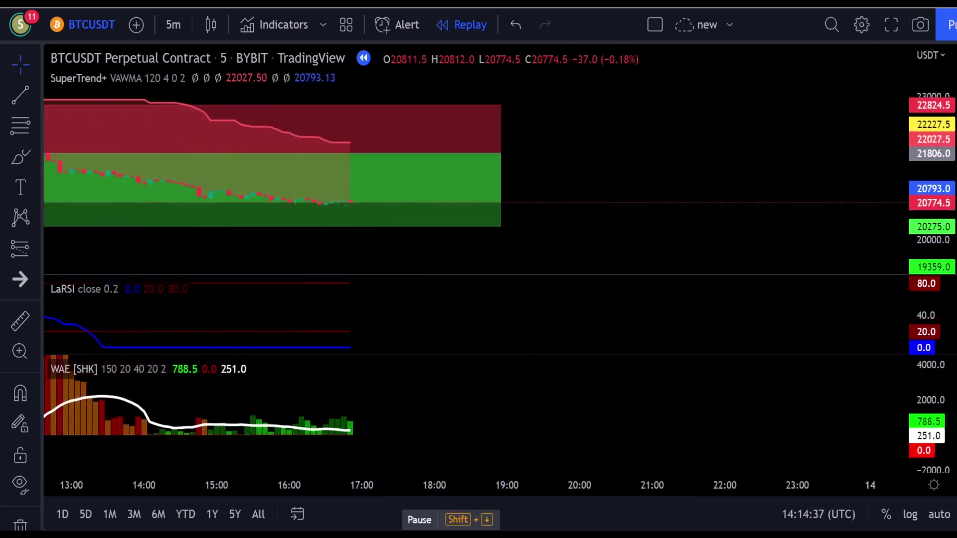
{"action": "left_click_drag", "start_coordinate": [359, 145], "coordinate": [773, 125]}
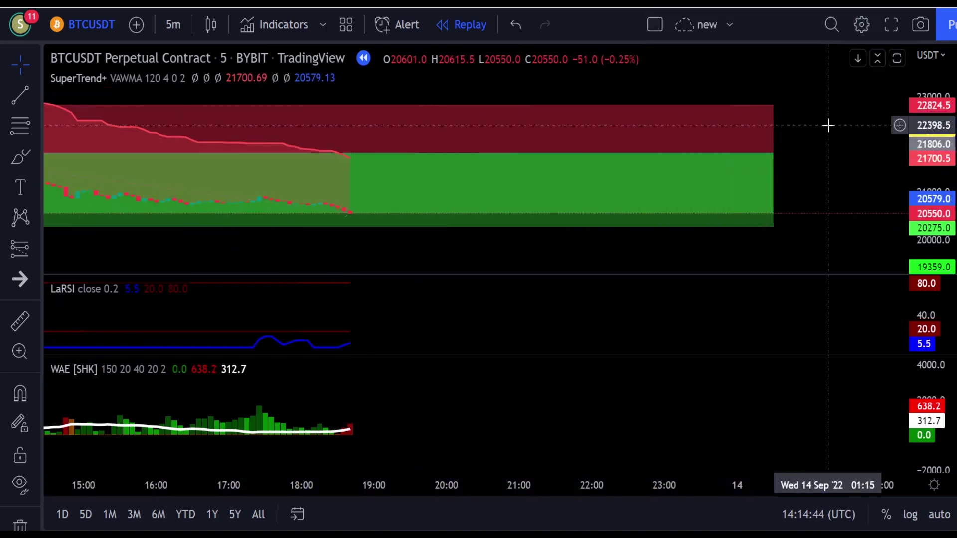
{"action": "mouse_move", "coordinate": [718, 150]}
{"action": "left_mouse_down"}
{"action": "mouse_move", "coordinate": [504, 150]}
{"action": "mouse_move", "coordinate": [315, 181]}
{"action": "left_mouse_up"}
{"action": "mouse_move", "coordinate": [247, 249]}
{"action": "left_mouse_down"}
{"action": "mouse_move", "coordinate": [301, 241]}
{"action": "mouse_move", "coordinate": [377, 249]}
{"action": "mouse_move", "coordinate": [453, 235]}
{"action": "left_mouse_up"}
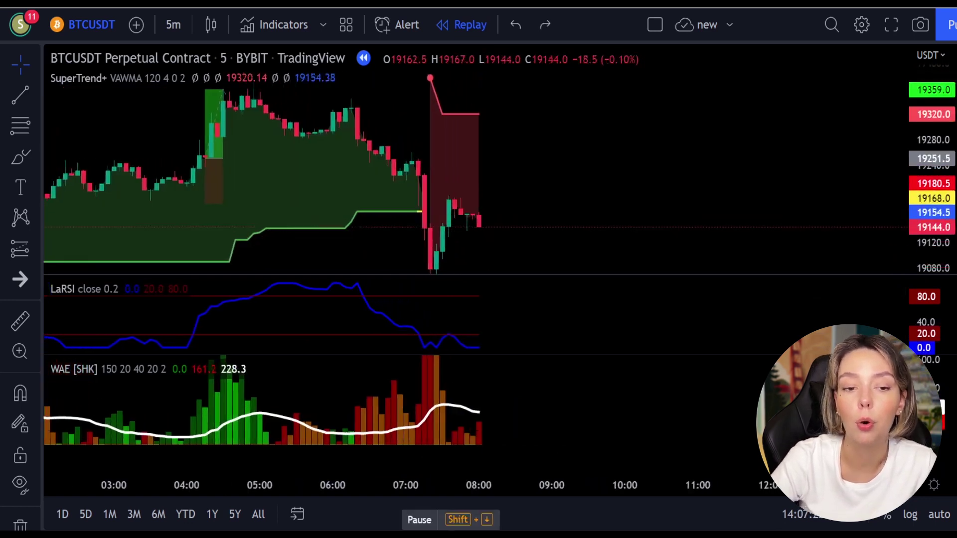
Step: Pause, step one bar, and resume the replay as price climbs toward the 19320 stop
{"action": "key", "text": "shift+Down"}
{"action": "key", "text": "shift+Right"}
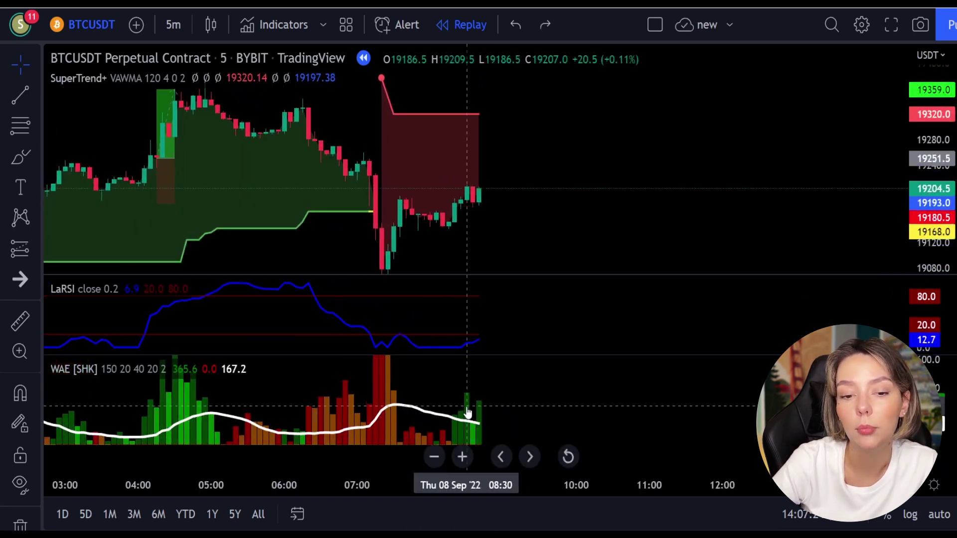
{"action": "key", "text": "shift+Down"}
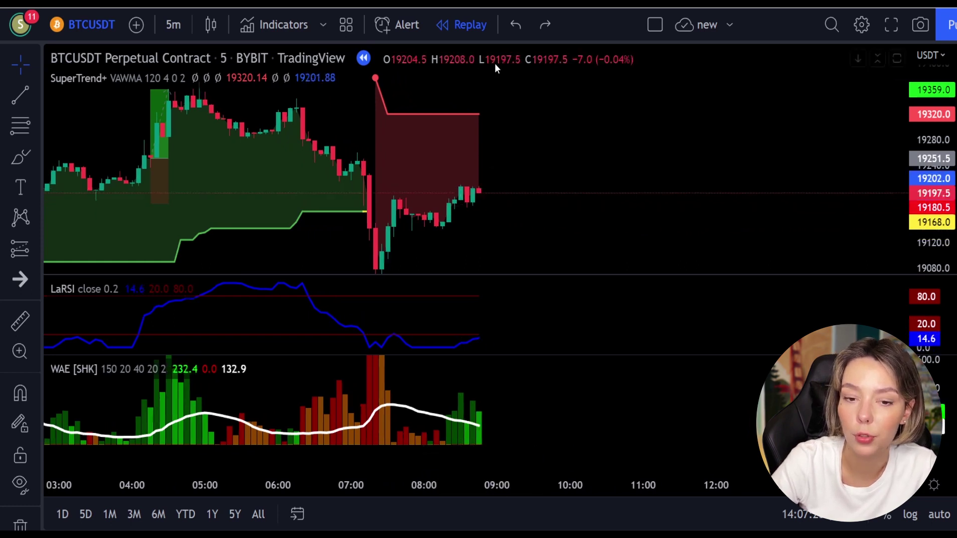